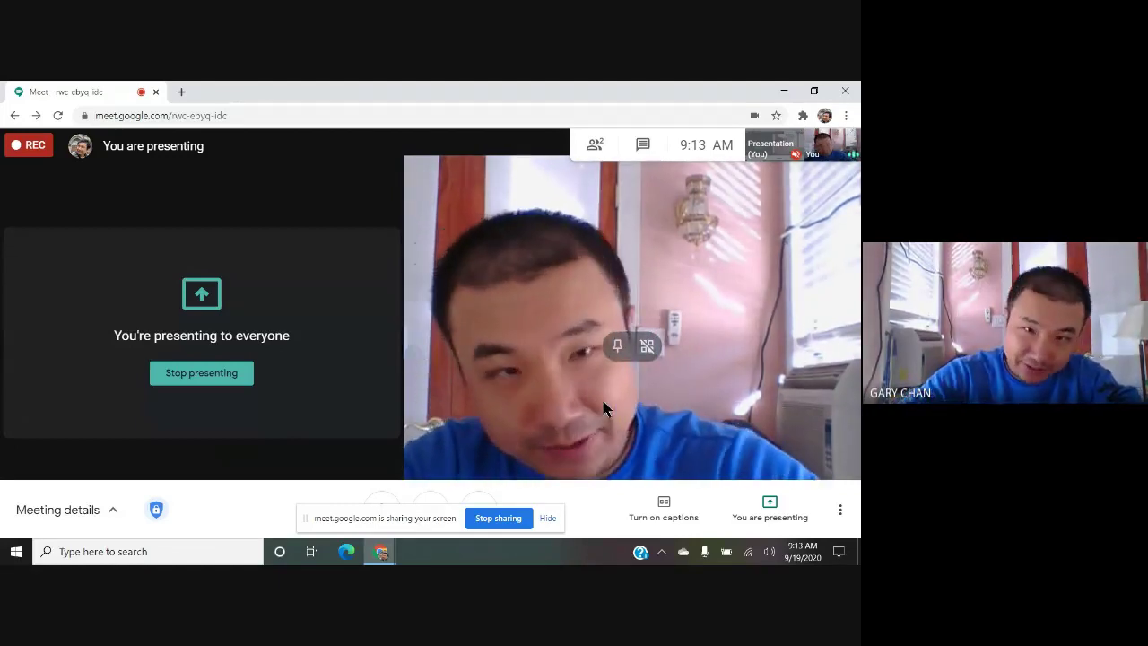
{"action": "key", "text": "alt+Tab"}
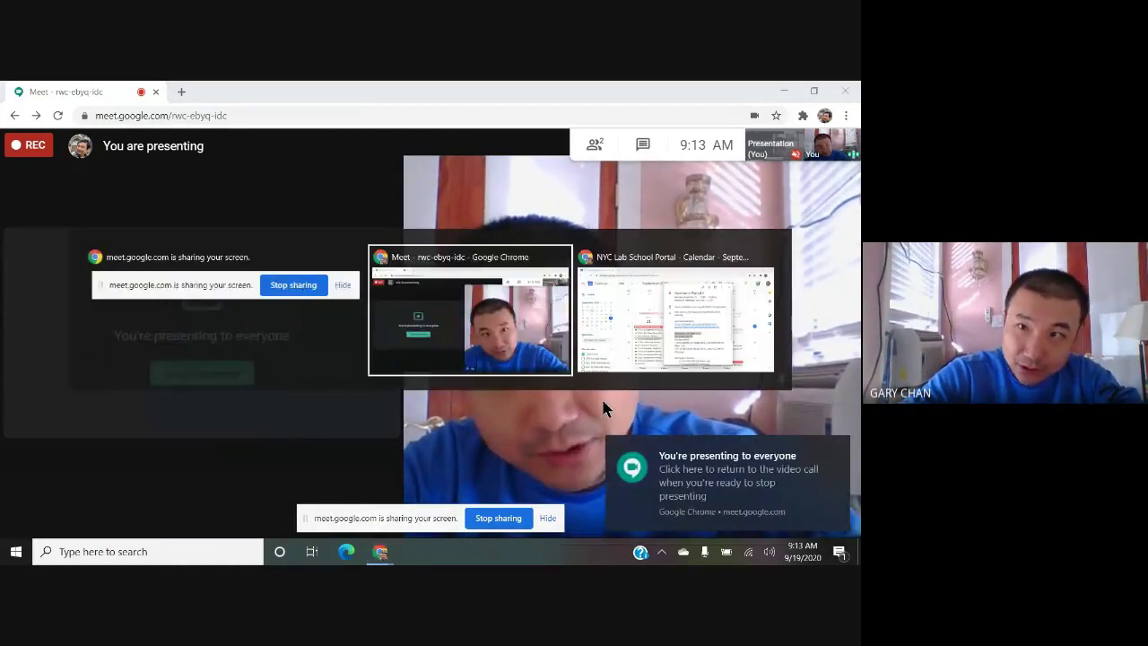
{"action": "key", "text": "alt+Tab"}
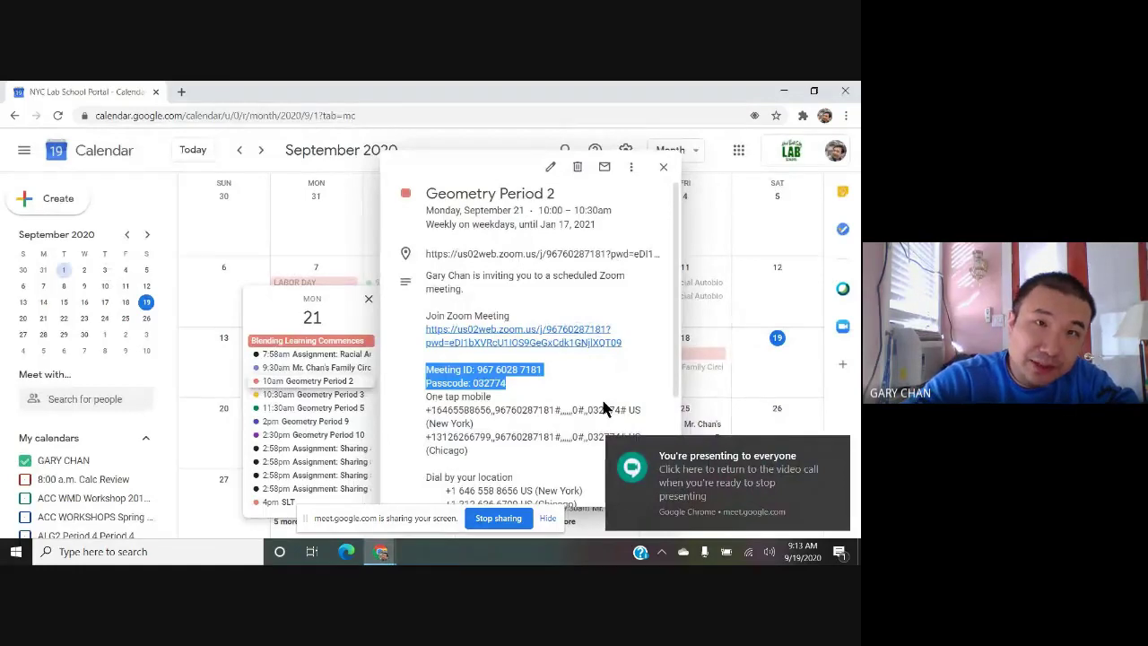
{"action": "key", "text": "alt+Tab"}
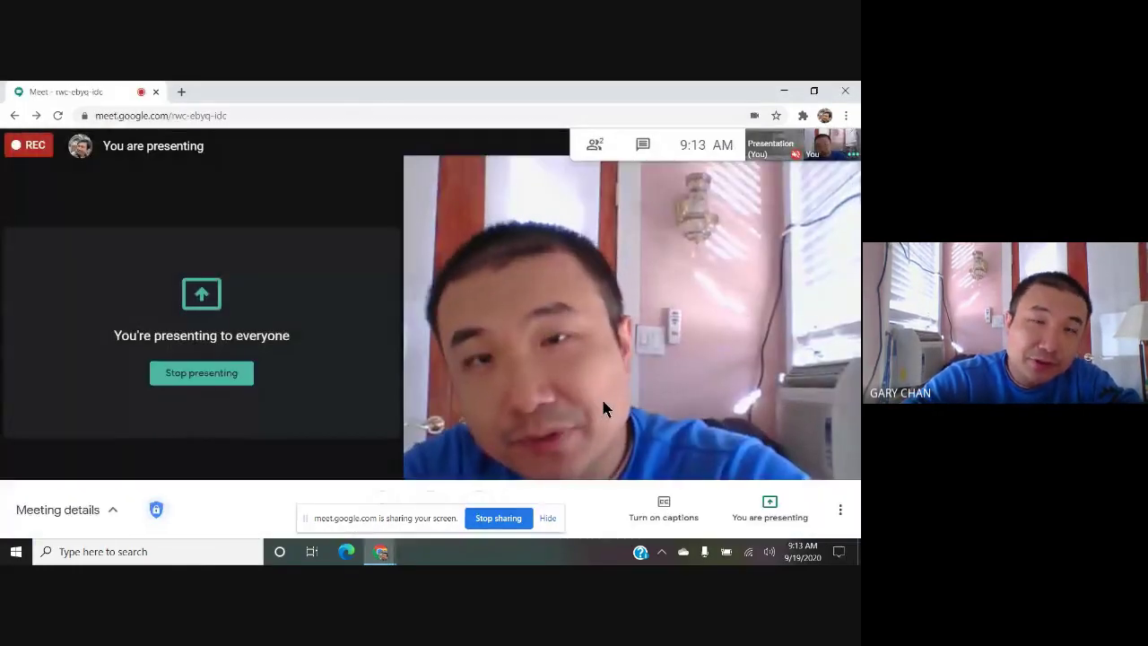
Step: Open a new browser window and go to classroom.google.com
{"action": "key", "text": "ctrl+n"}
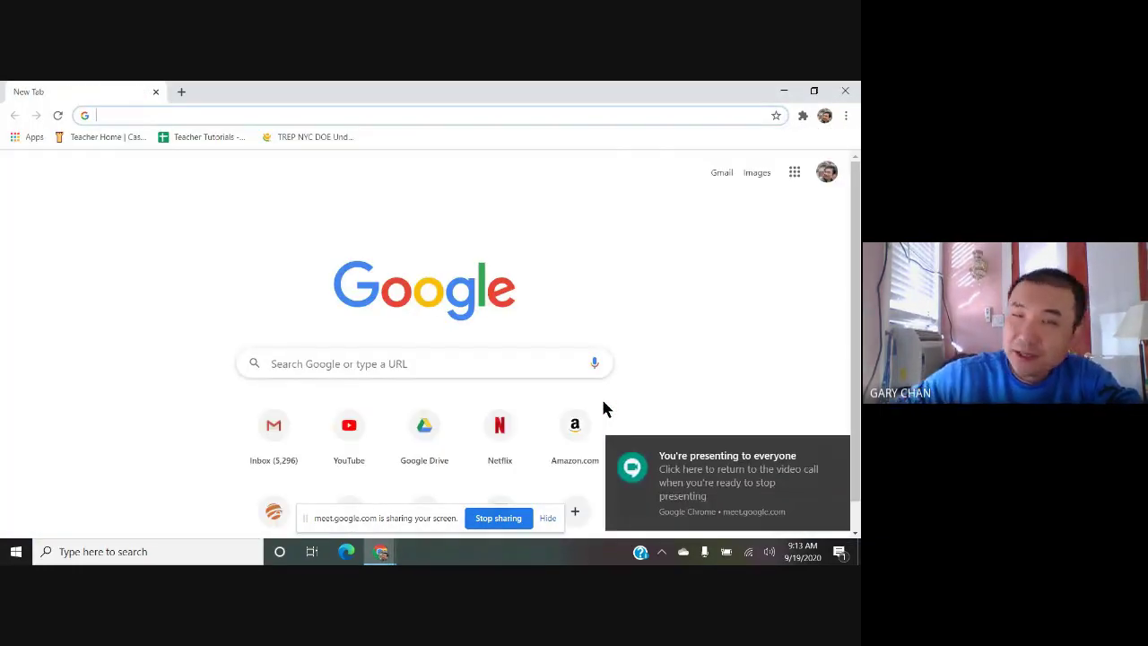
{"action": "left_click", "coordinate": [295, 117]}
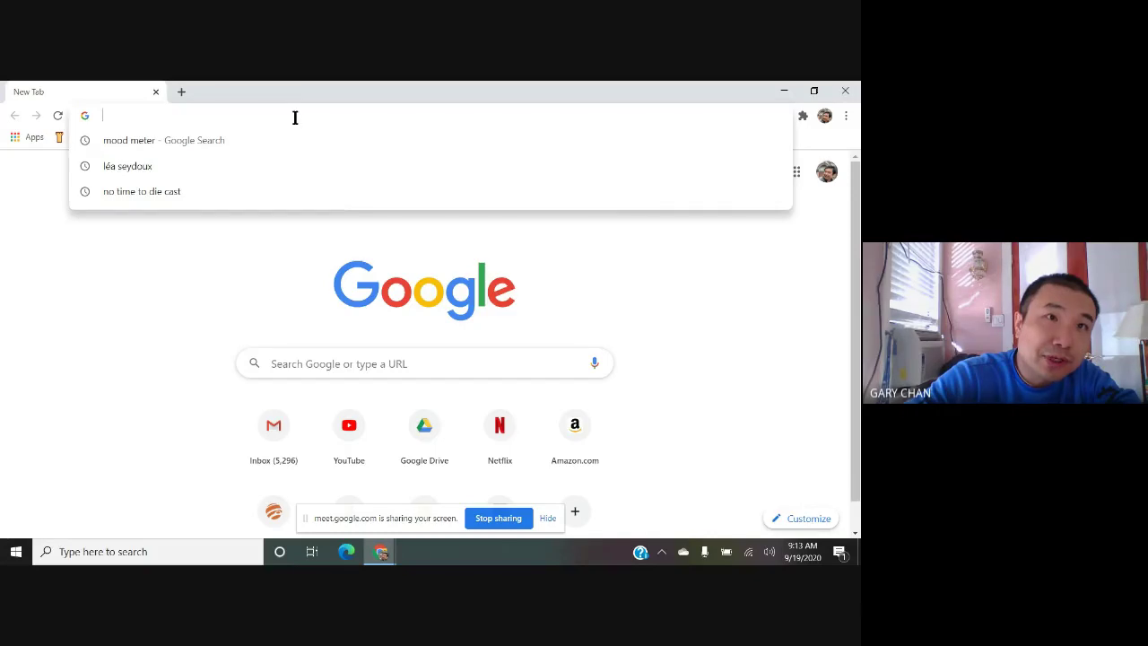
{"action": "type", "text": "classroom"}
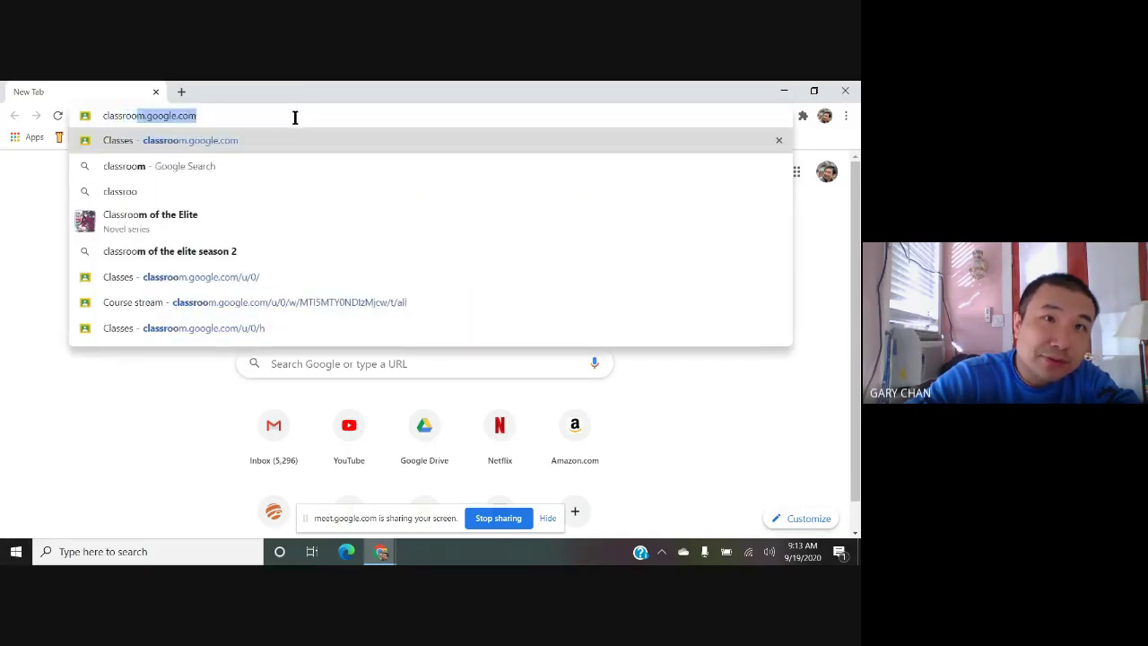
{"action": "key", "text": "ctrl+a"}
{"action": "type", "text": "cl"}
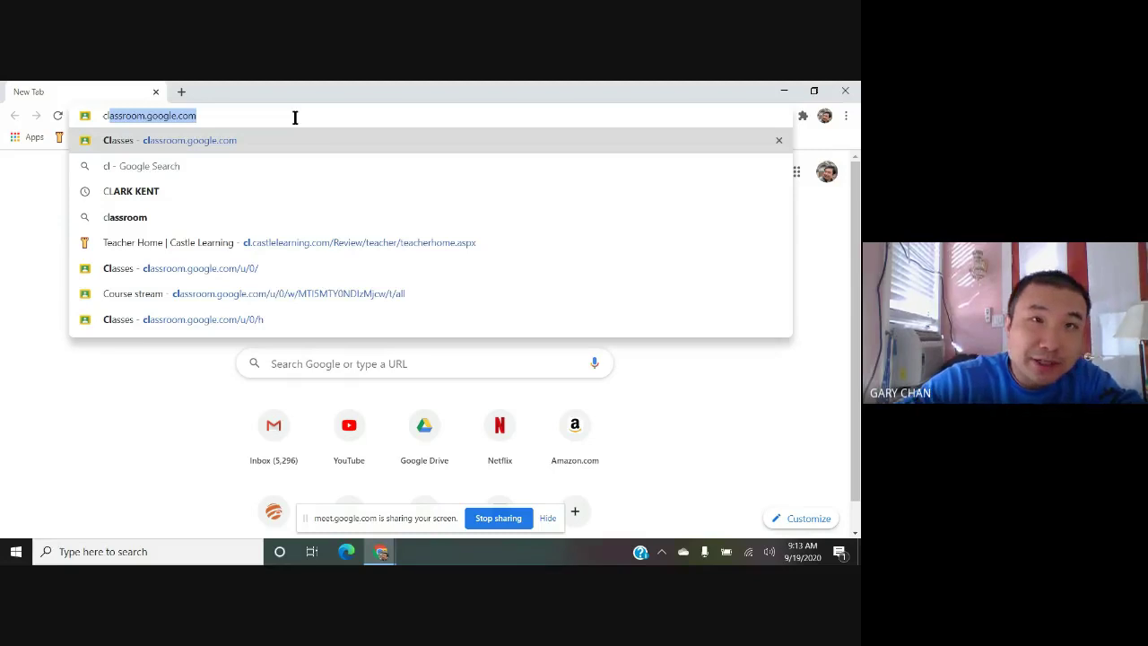
{"action": "key", "text": "Return"}
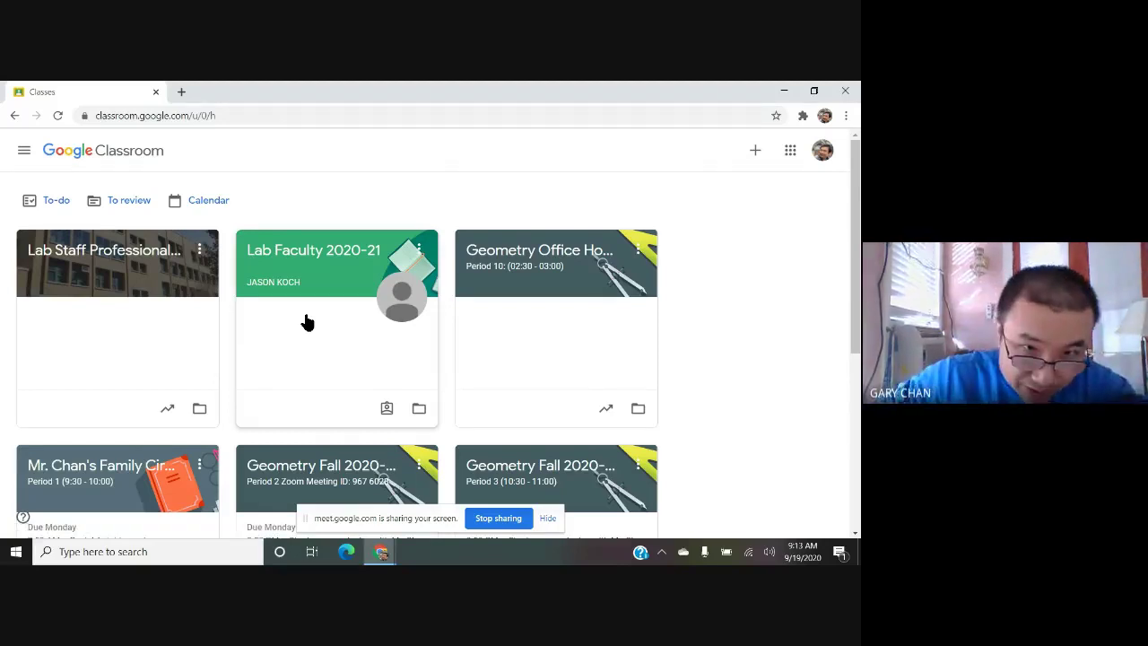
{"action": "left_click", "coordinate": [333, 480]}
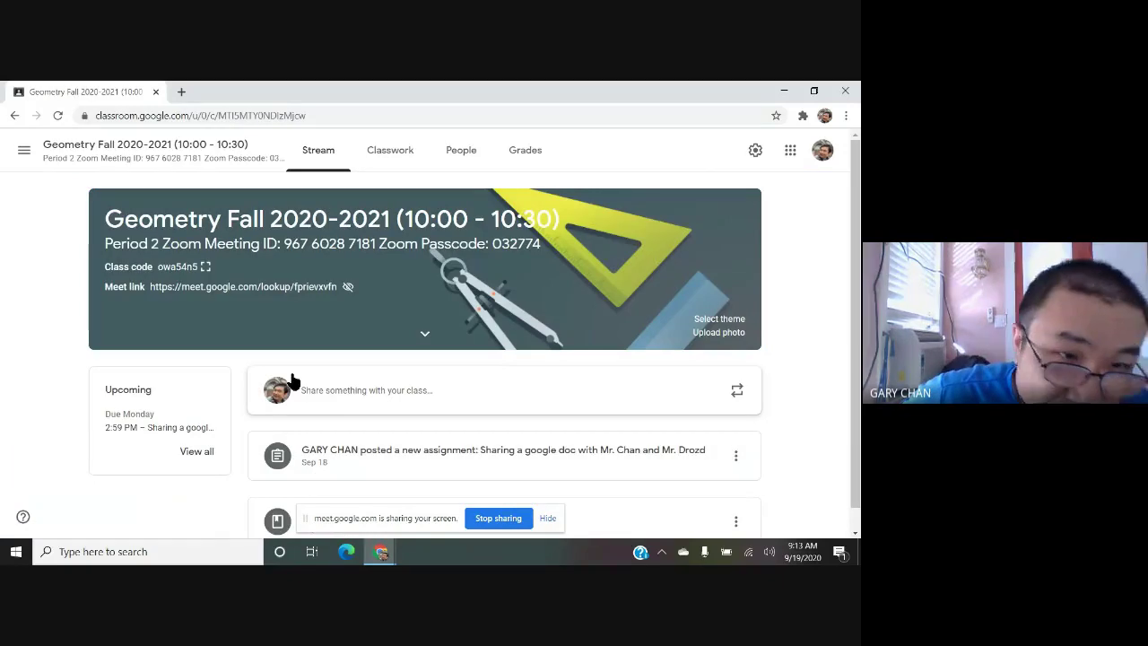
{"action": "scroll", "coordinate": [359, 341], "scroll_direction": "down", "scroll_amount": 1}
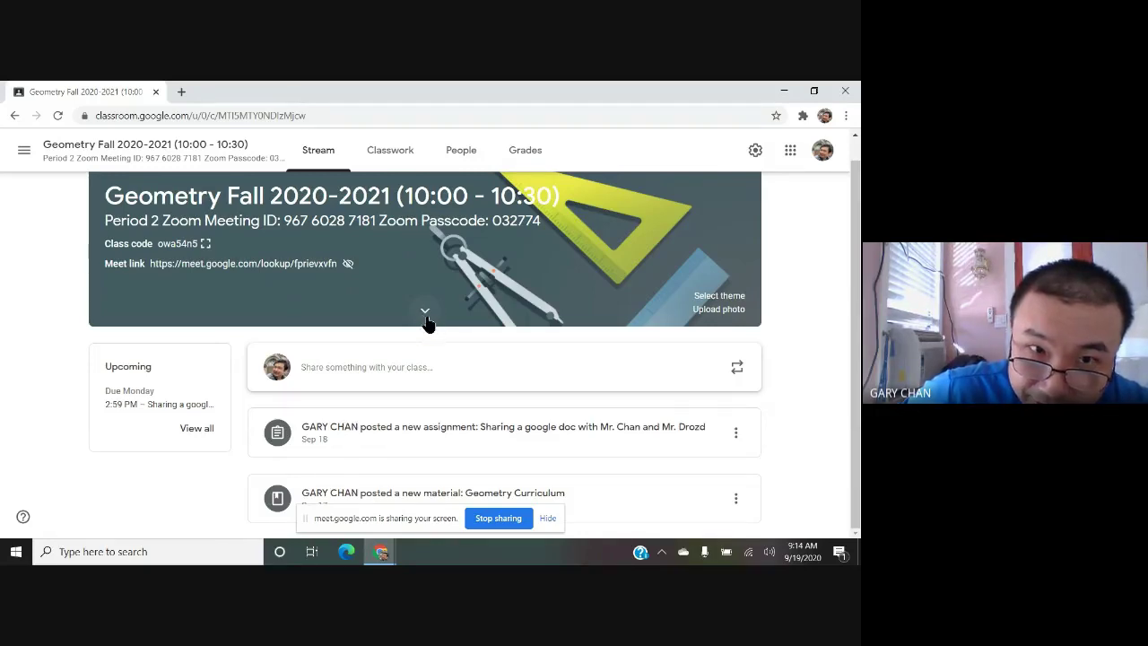
{"action": "left_click", "coordinate": [425, 314]}
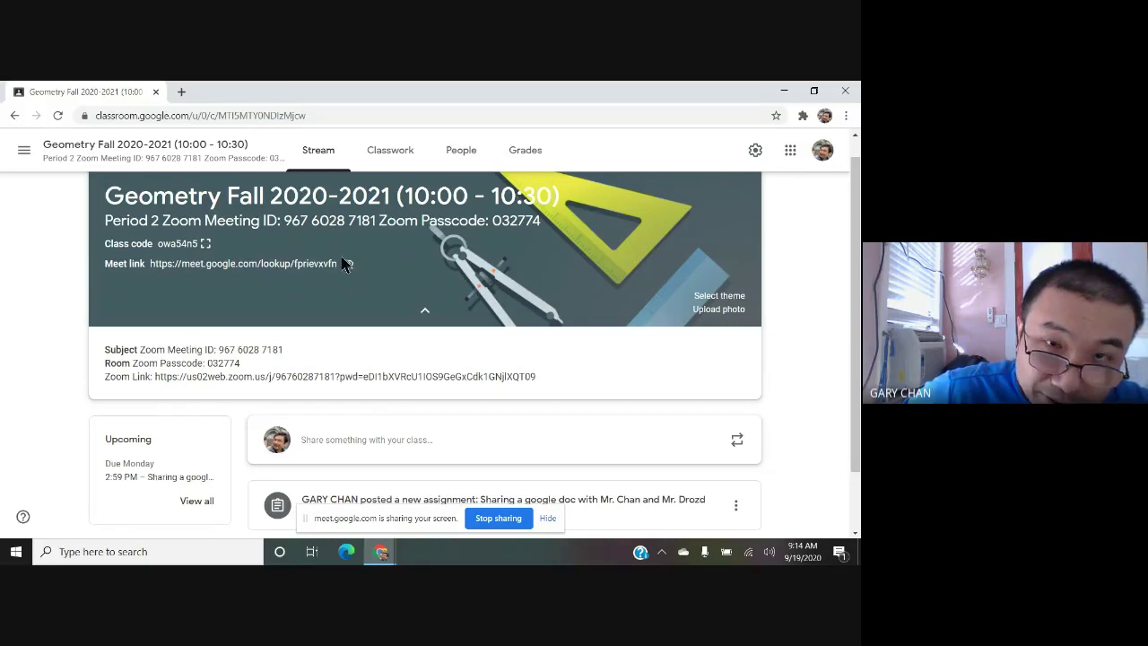
Step: Copy the full Zoom link from the Geometry class details
{"action": "double_click", "coordinate": [378, 375]}
{"action": "left_click", "coordinate": [291, 376]}
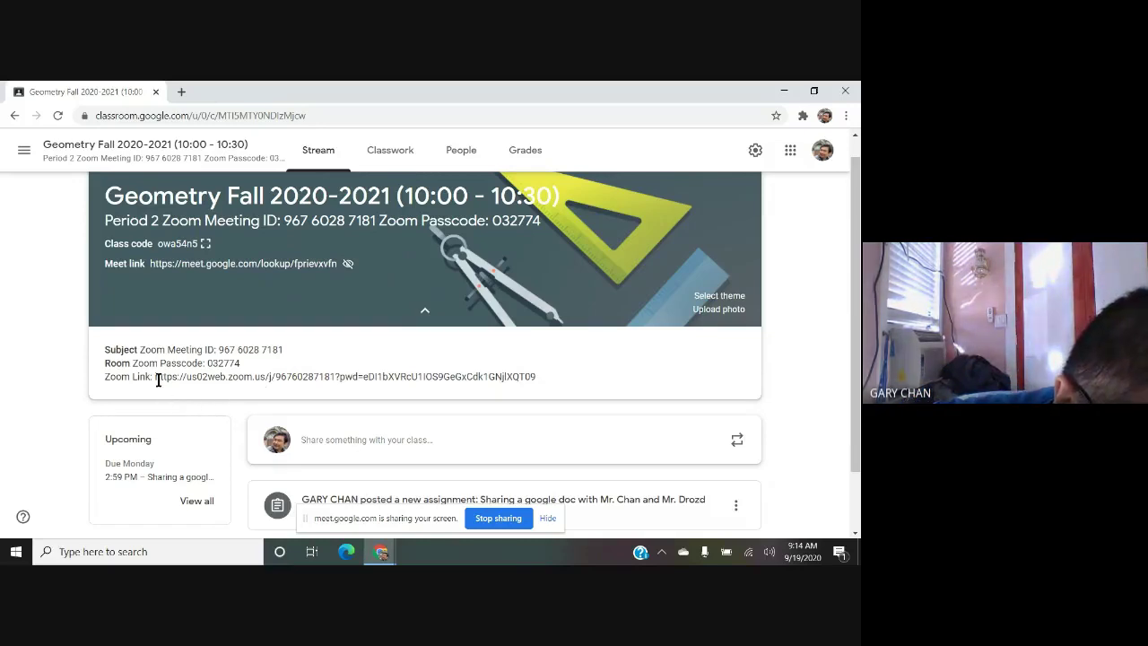
{"action": "left_click_drag", "start_coordinate": [156, 379], "coordinate": [535, 393]}
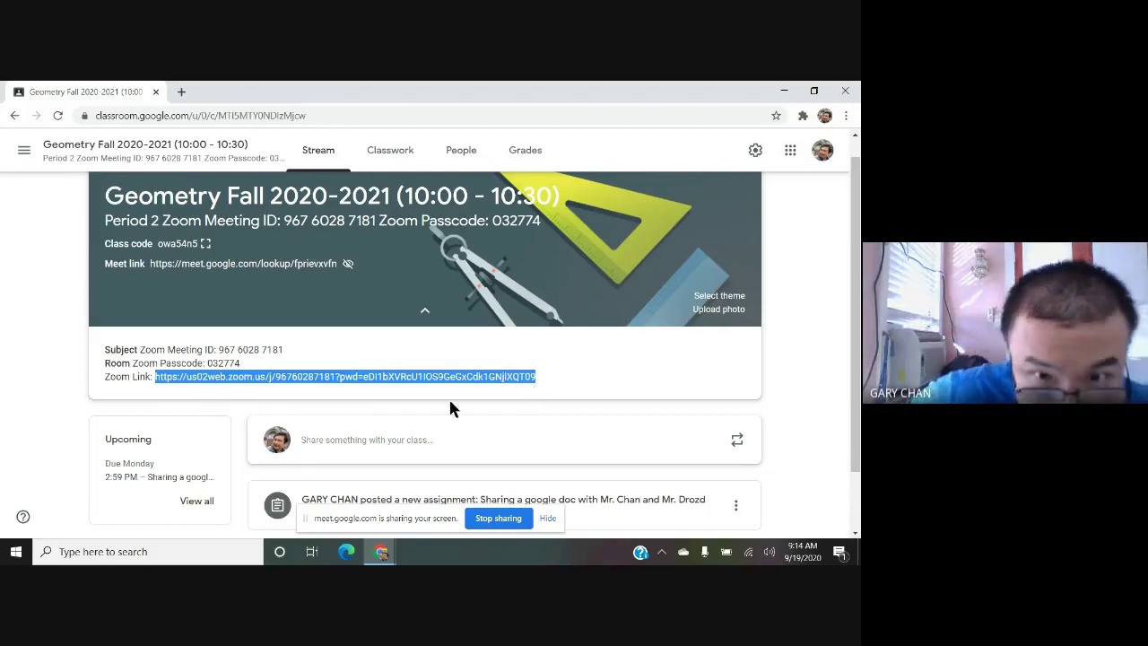
{"action": "right_click", "coordinate": [323, 373]}
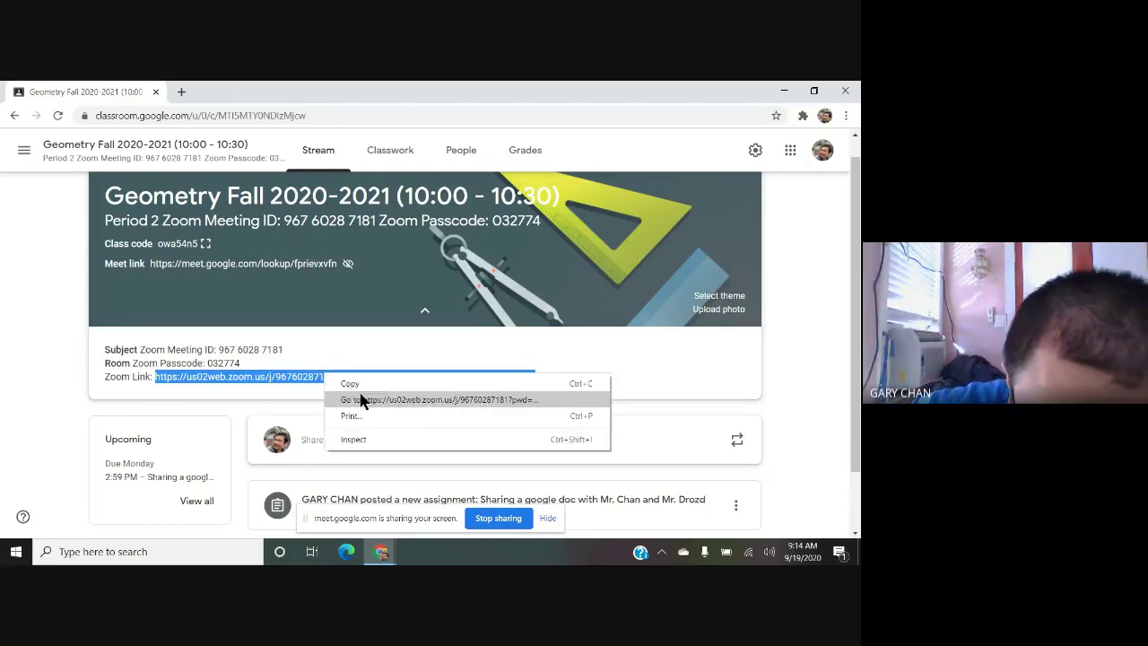
{"action": "left_click", "coordinate": [358, 388]}
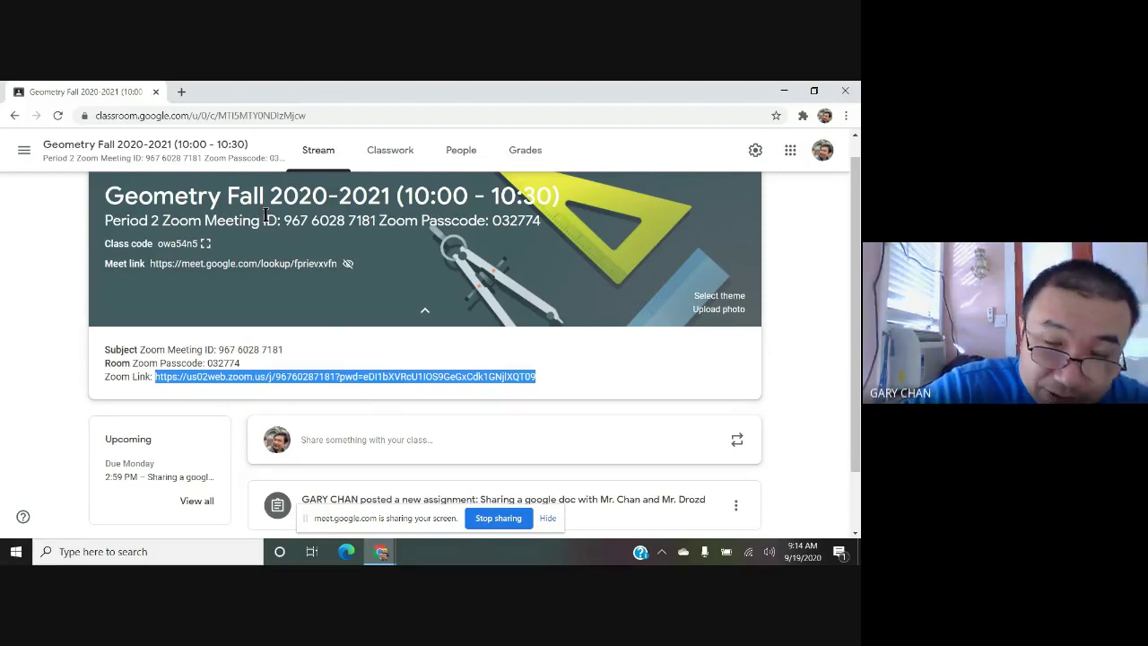
Step: Open Google Calendar in a new browser window and show today's date in the day view
{"action": "key", "text": "ctrl+n"}
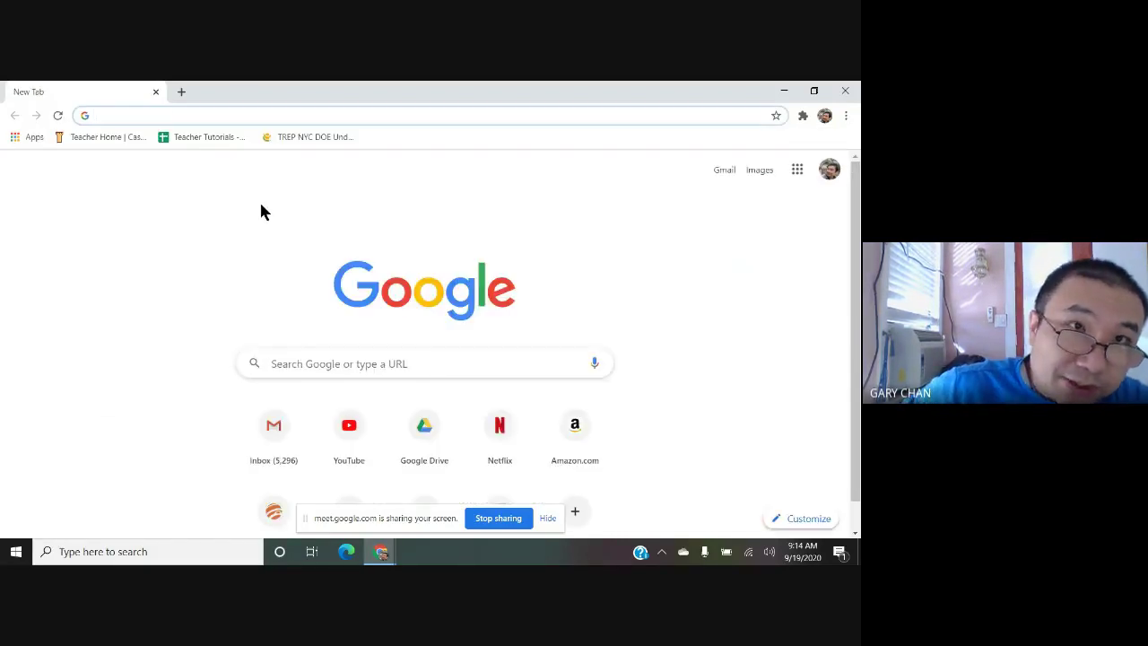
{"action": "left_click", "coordinate": [229, 121]}
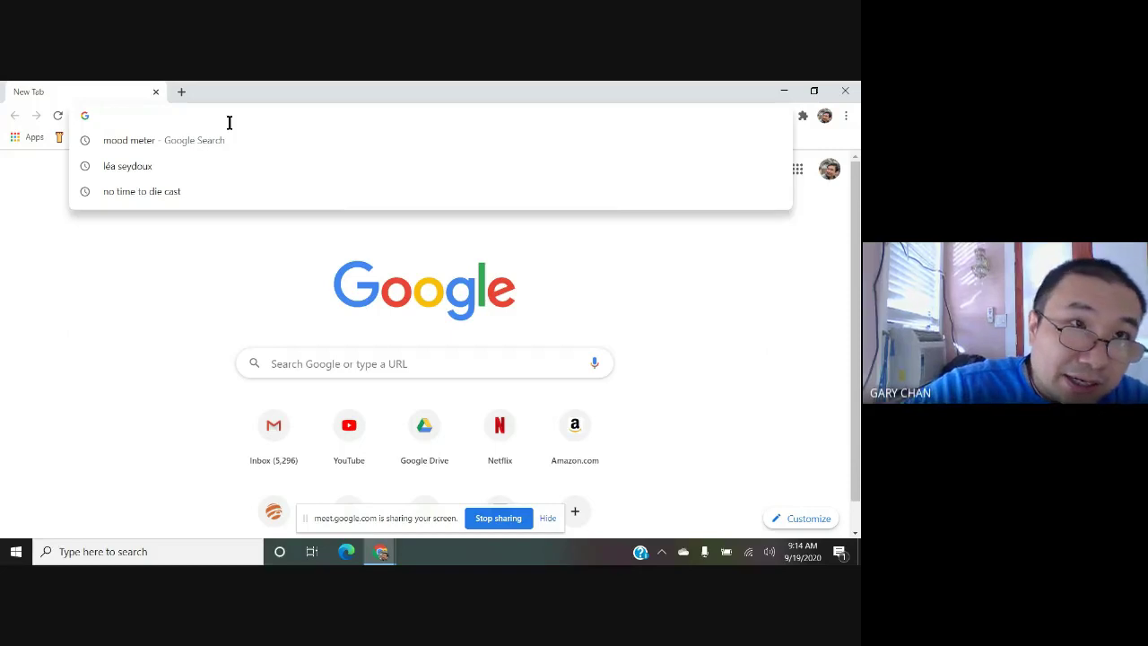
{"action": "type", "text": "calendar.google.com/calendar/r/day/2020/7/2?tab=mc"}
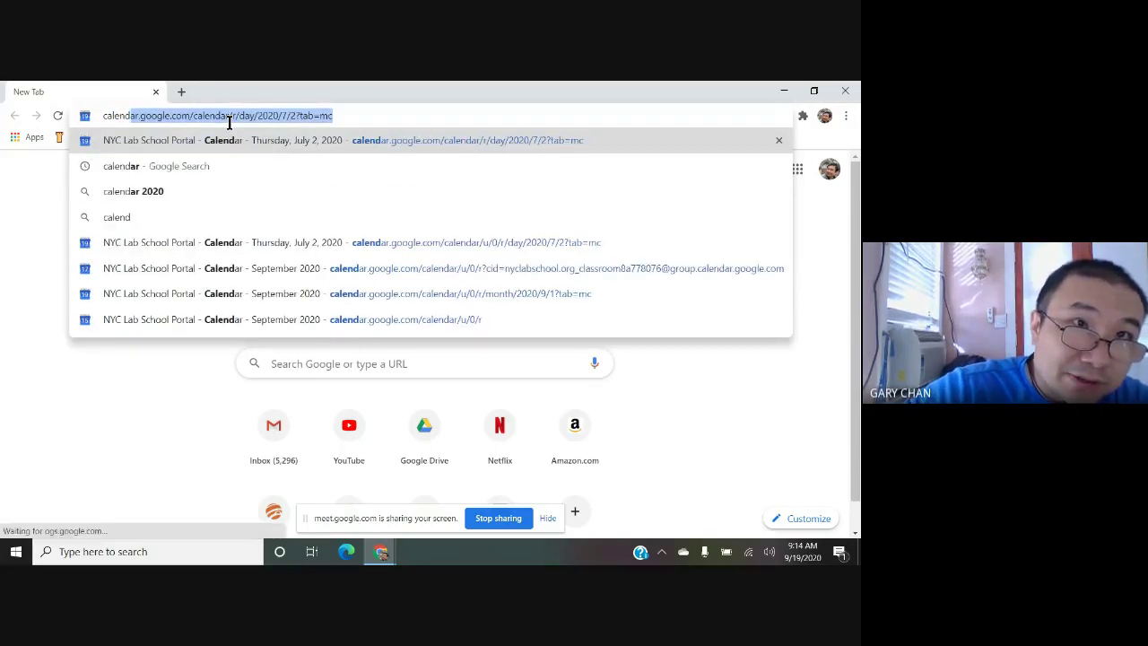
{"action": "key", "text": "Return"}
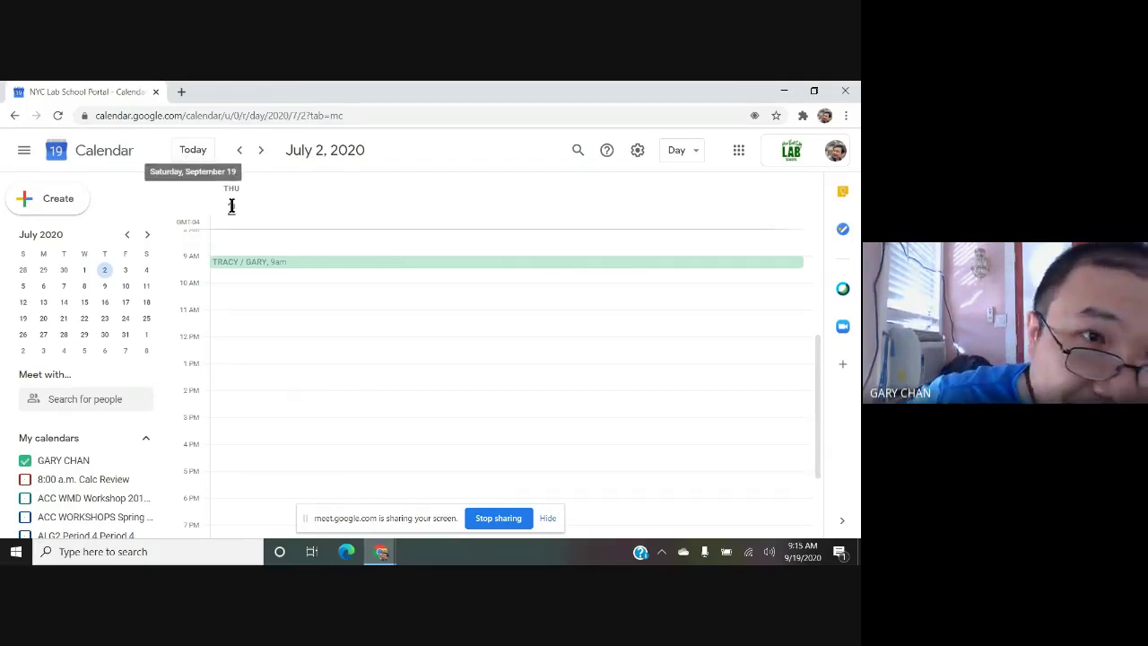
{"action": "left_click", "coordinate": [191, 149]}
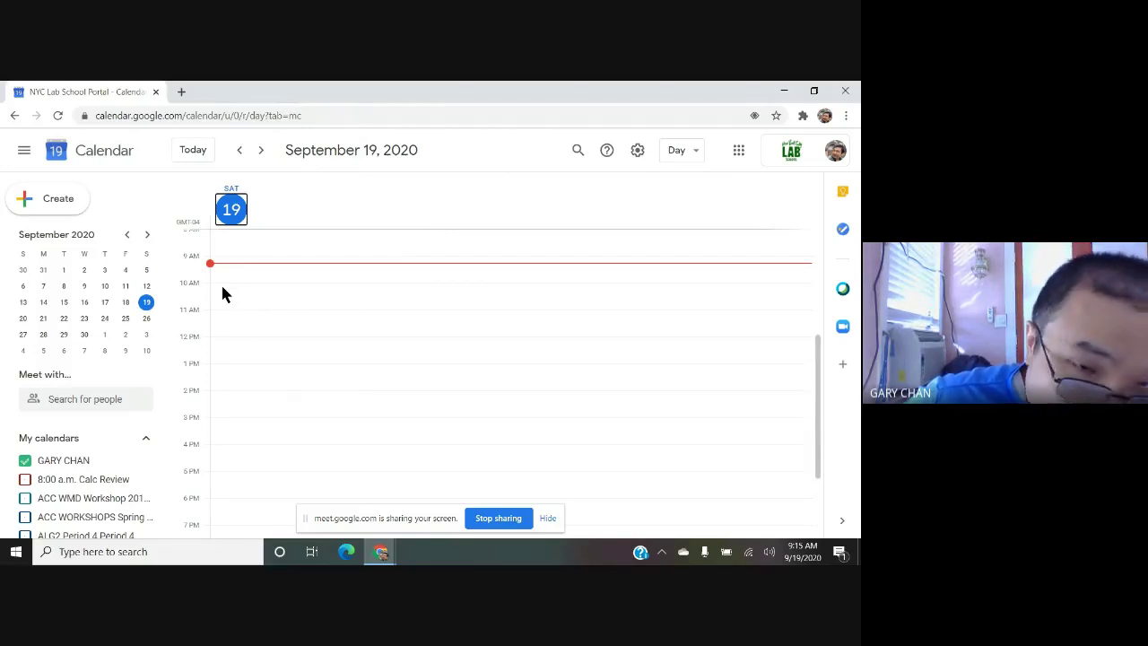
Step: Create a "Geometry P2" event at 10:00am on Saturday, September 19, with the copied Zoom link and its embedded passcode as the location
{"action": "key", "text": "alt+Tab"}
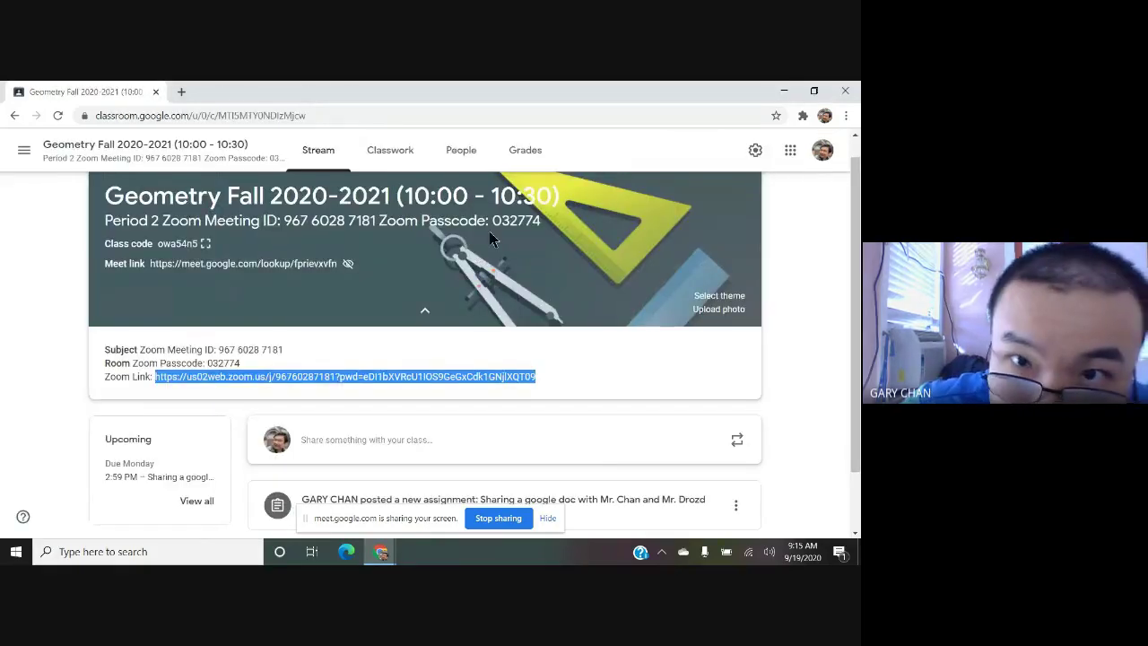
{"action": "key", "text": "alt+Tab"}
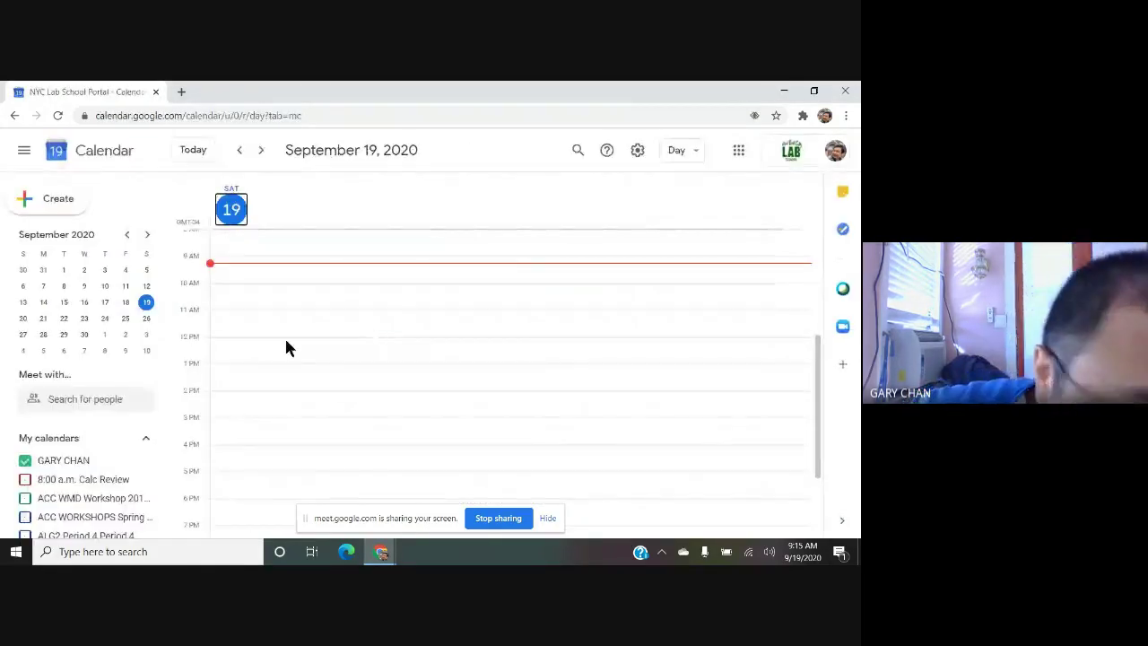
{"action": "left_click", "coordinate": [215, 289]}
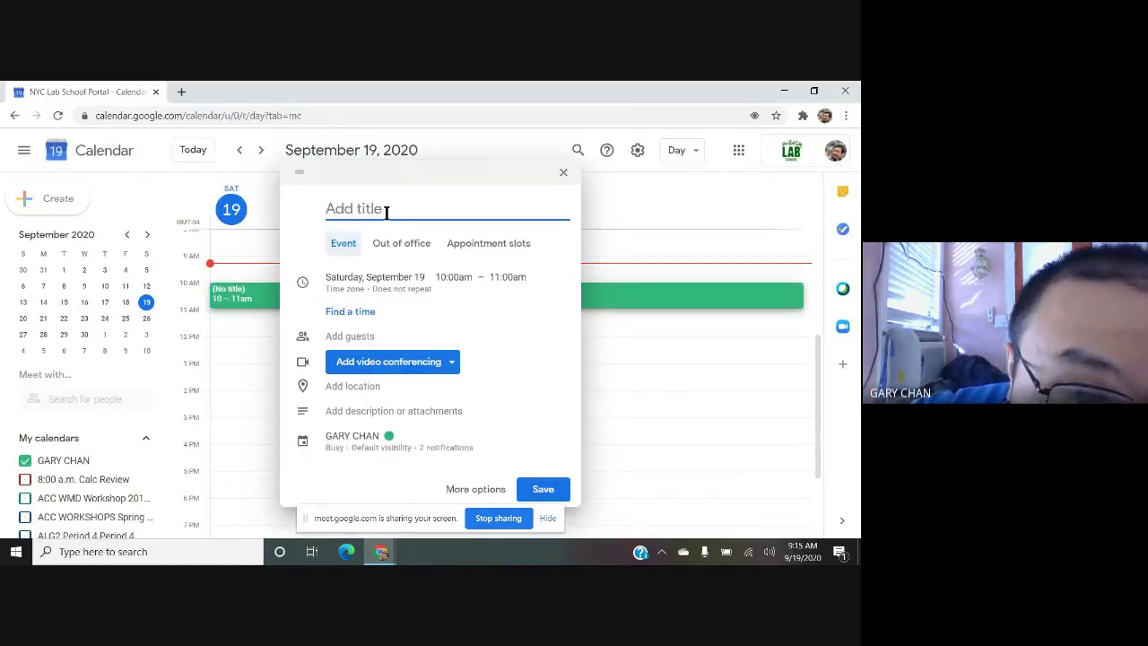
{"action": "type", "text": "Geometry P2"}
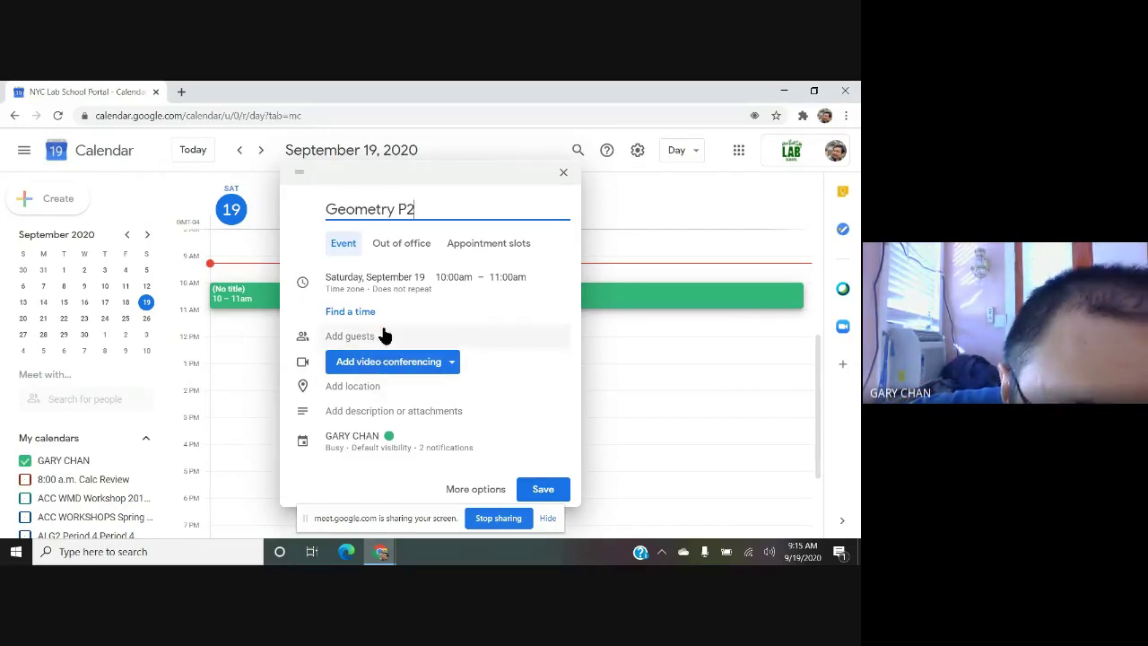
{"action": "left_click", "coordinate": [364, 390]}
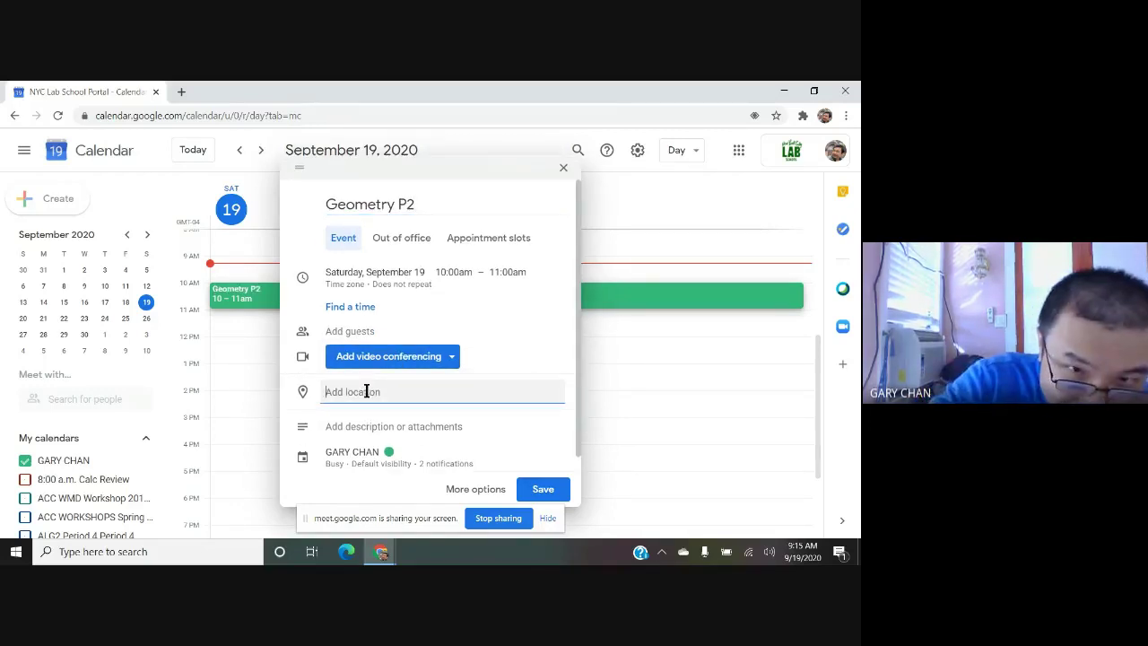
{"action": "key", "text": "ctrl+v"}
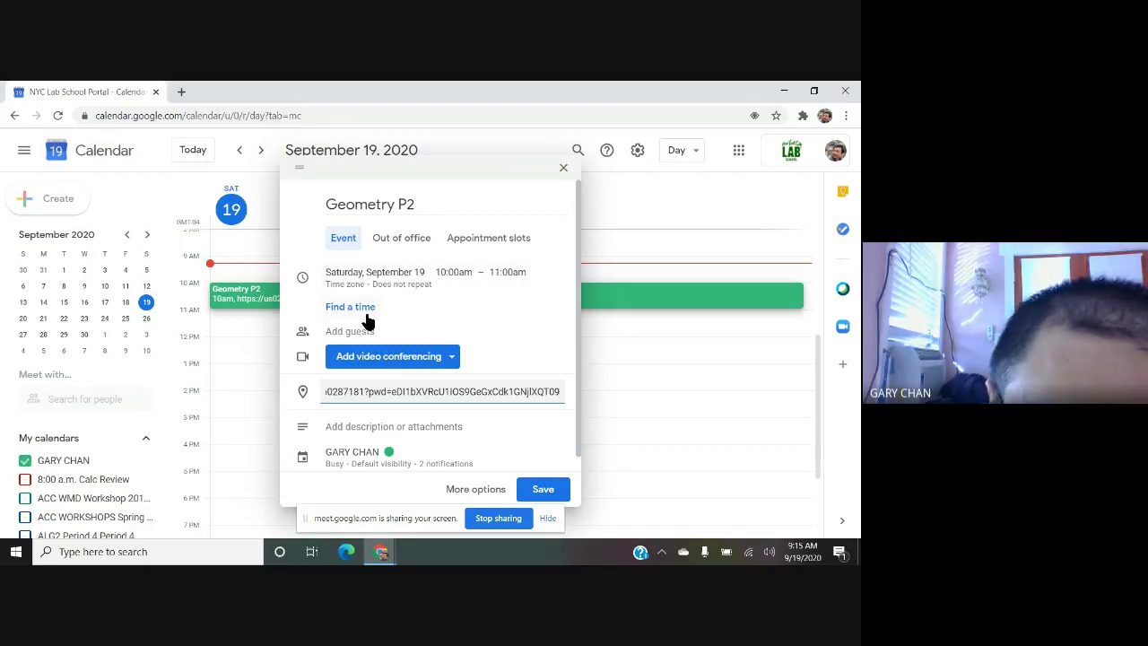
Step: Set the Geometry P2 event's end time to 10:30am
{"action": "left_click", "coordinate": [487, 282]}
{"action": "left_click", "coordinate": [505, 269]}
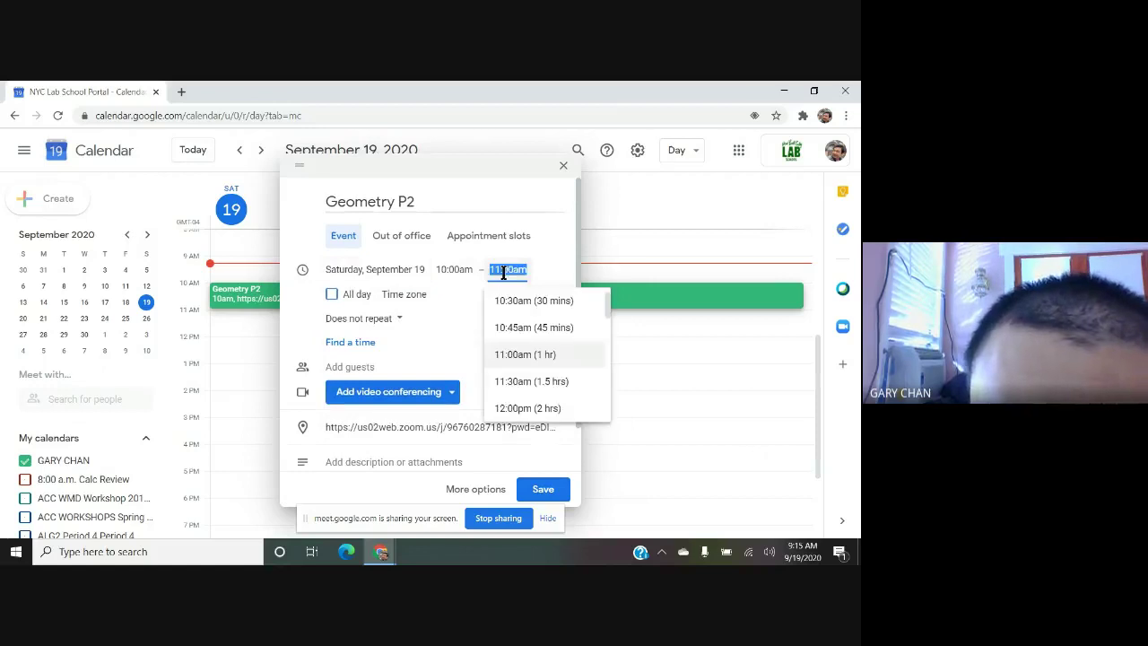
{"action": "type", "text": "10"}
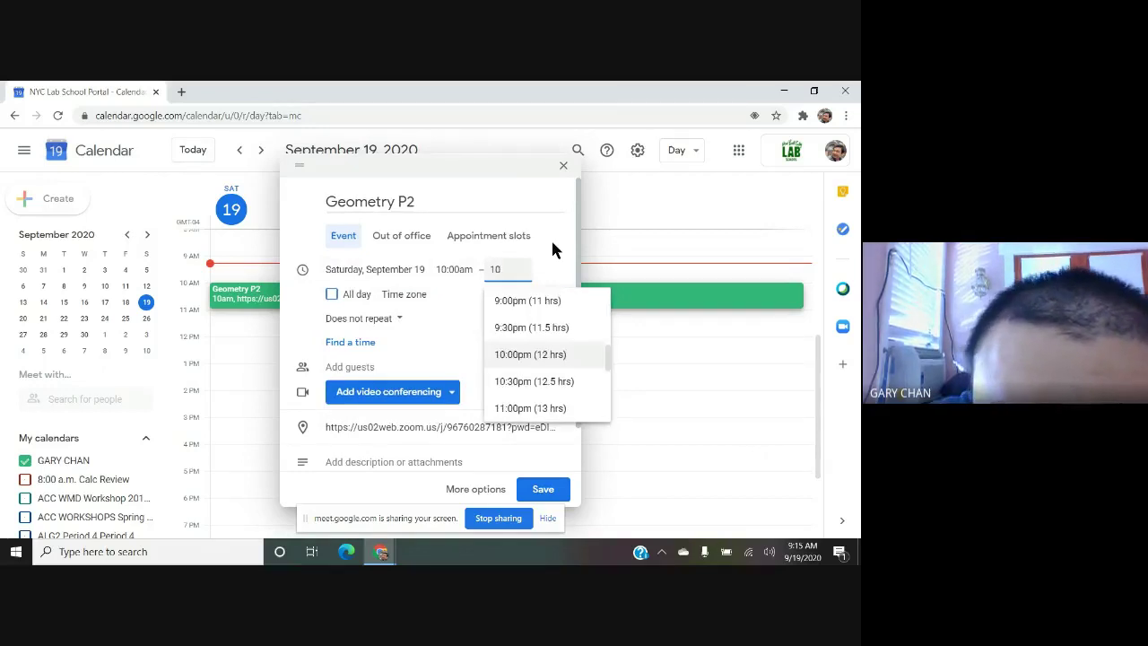
{"action": "type", "text": ":30am"}
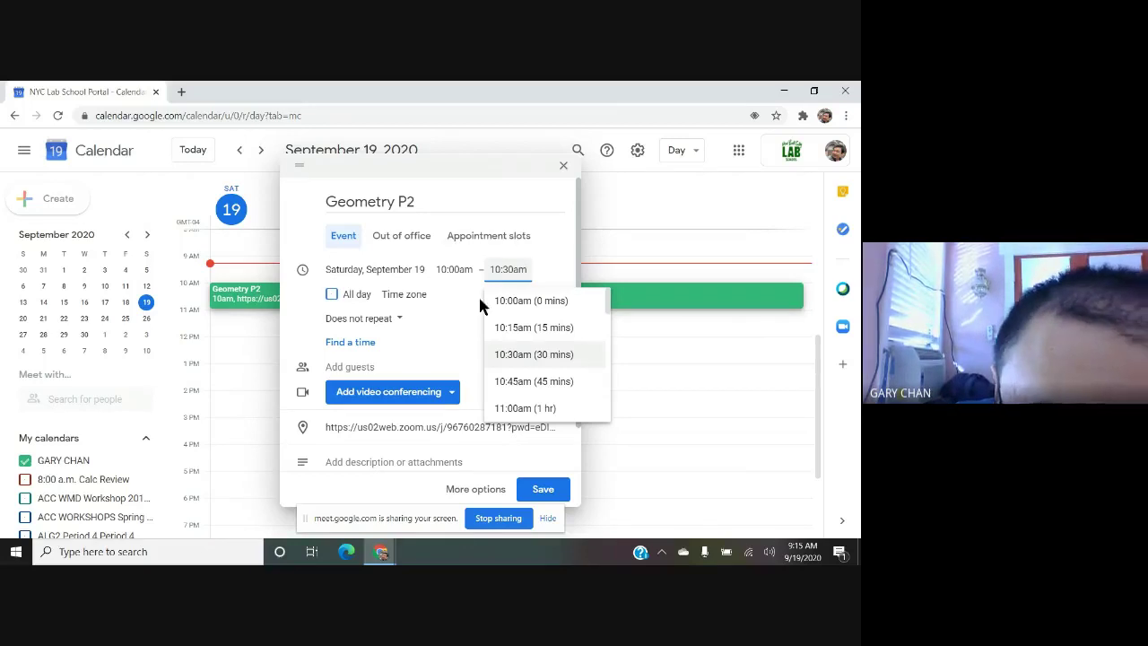
{"action": "key", "text": "Return"}
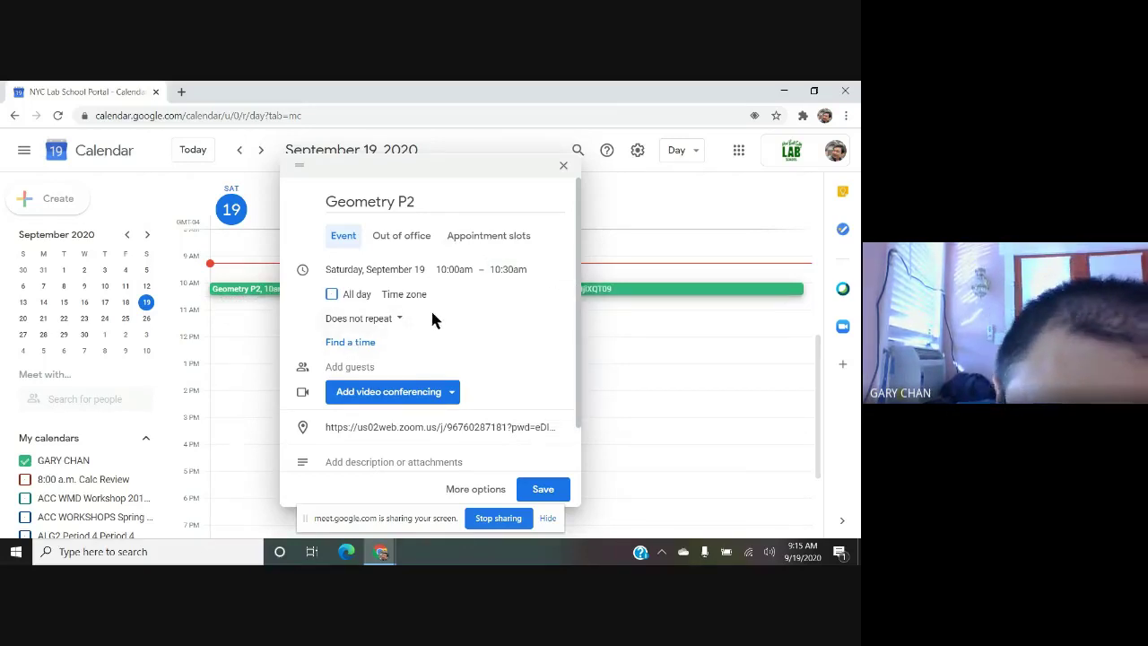
Step: Set a custom weekly recurrence for the Geometry P2 event on Monday through Friday, excluding Saturday
{"action": "left_click", "coordinate": [376, 323]}
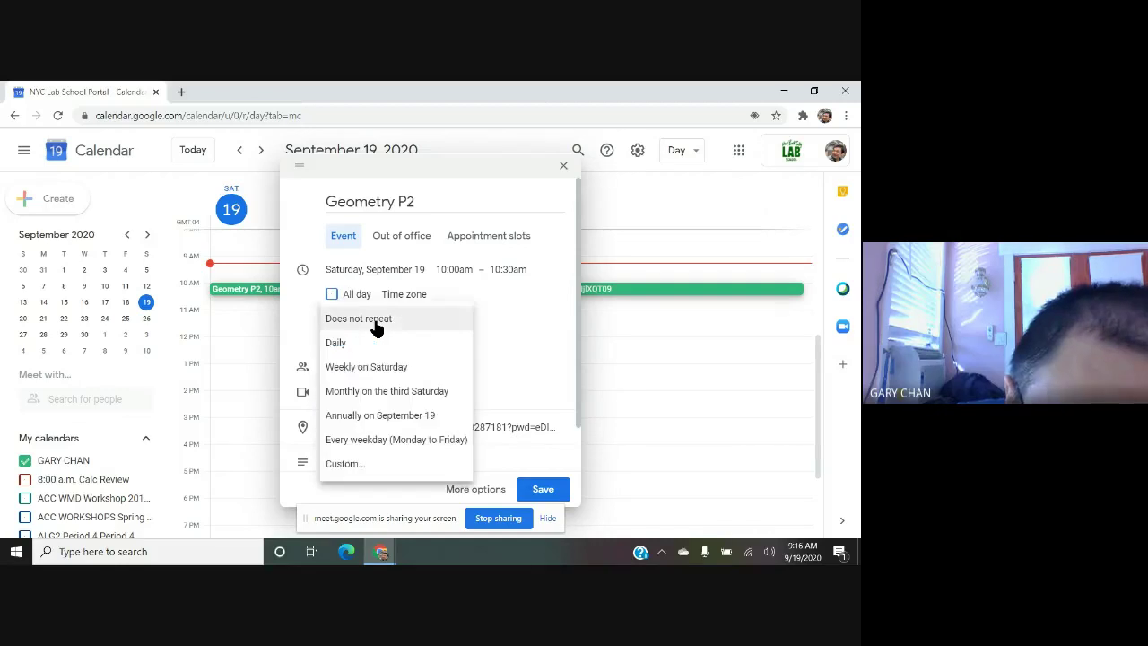
{"action": "left_click", "coordinate": [373, 472]}
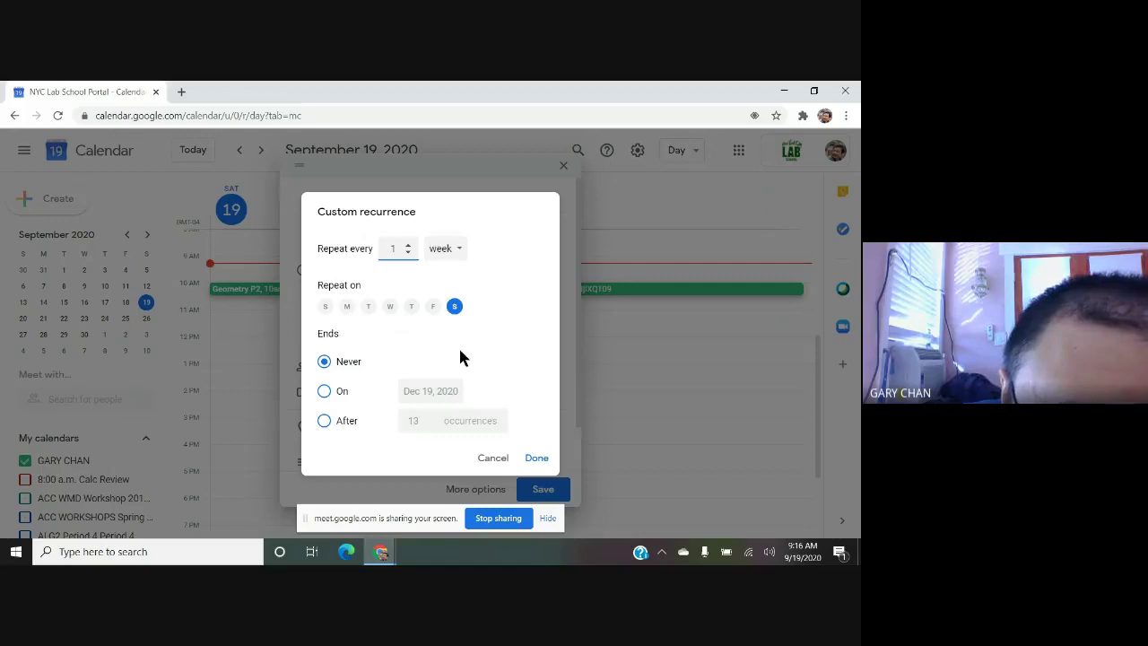
{"action": "left_click", "coordinate": [354, 305]}
{"action": "left_click", "coordinate": [349, 308]}
{"action": "left_click", "coordinate": [368, 309]}
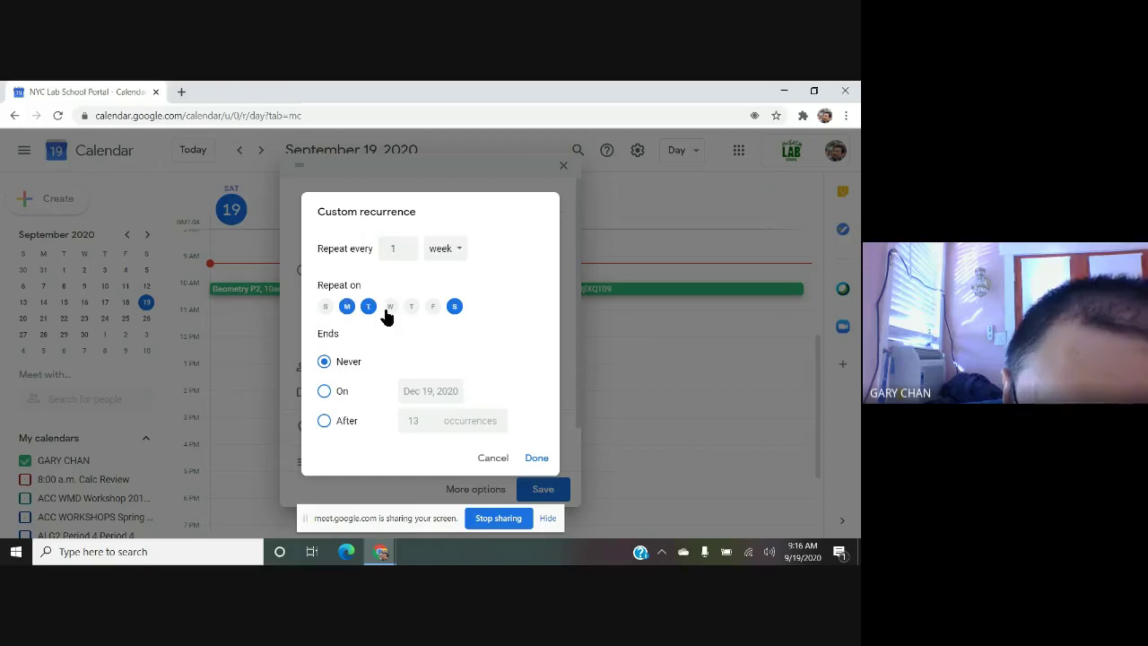
{"action": "left_click", "coordinate": [389, 309]}
{"action": "left_click", "coordinate": [410, 307]}
{"action": "left_click", "coordinate": [432, 308]}
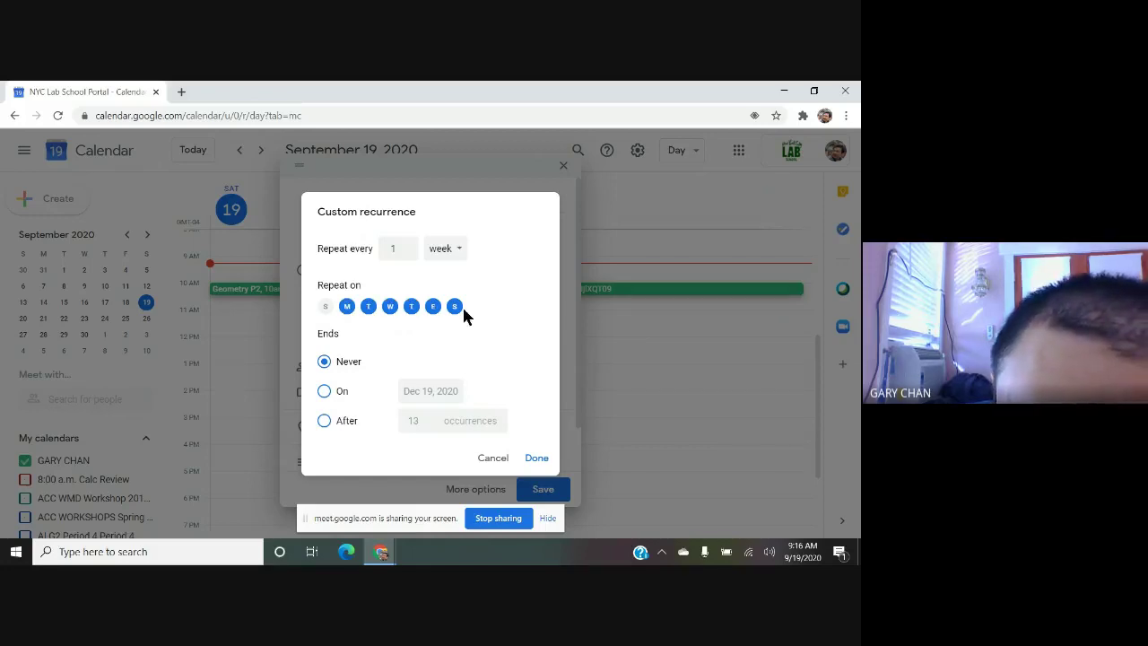
{"action": "left_click", "coordinate": [454, 308]}
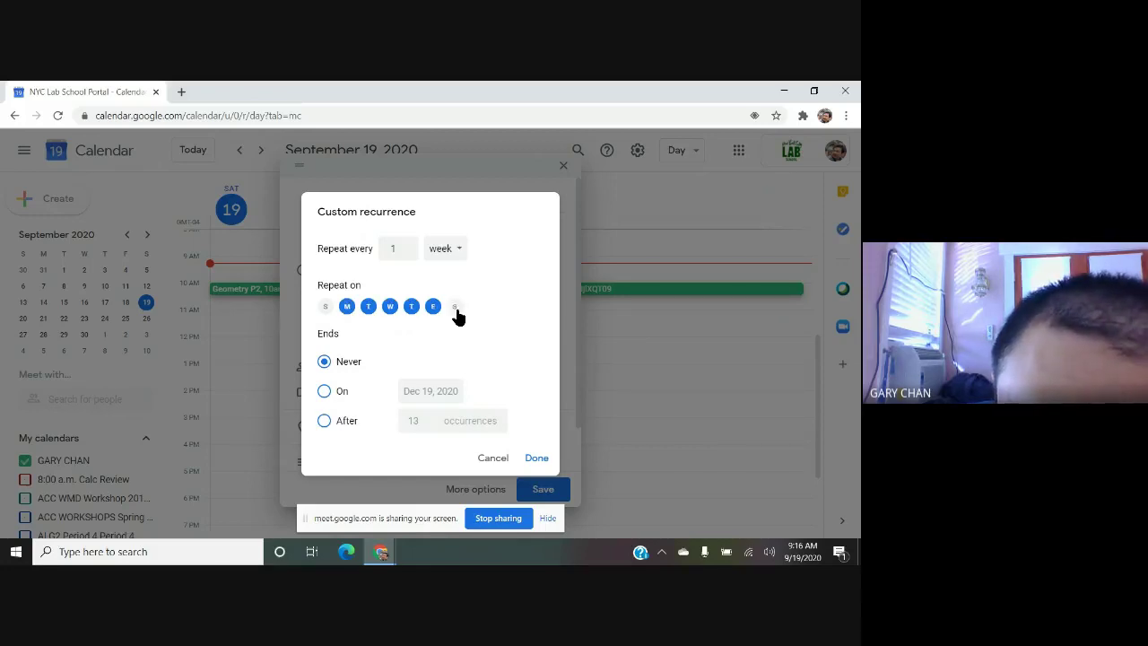
Step: End the event's recurrence on Jan 16, 2021, and apply the custom recurrence
{"action": "left_click", "coordinate": [325, 394]}
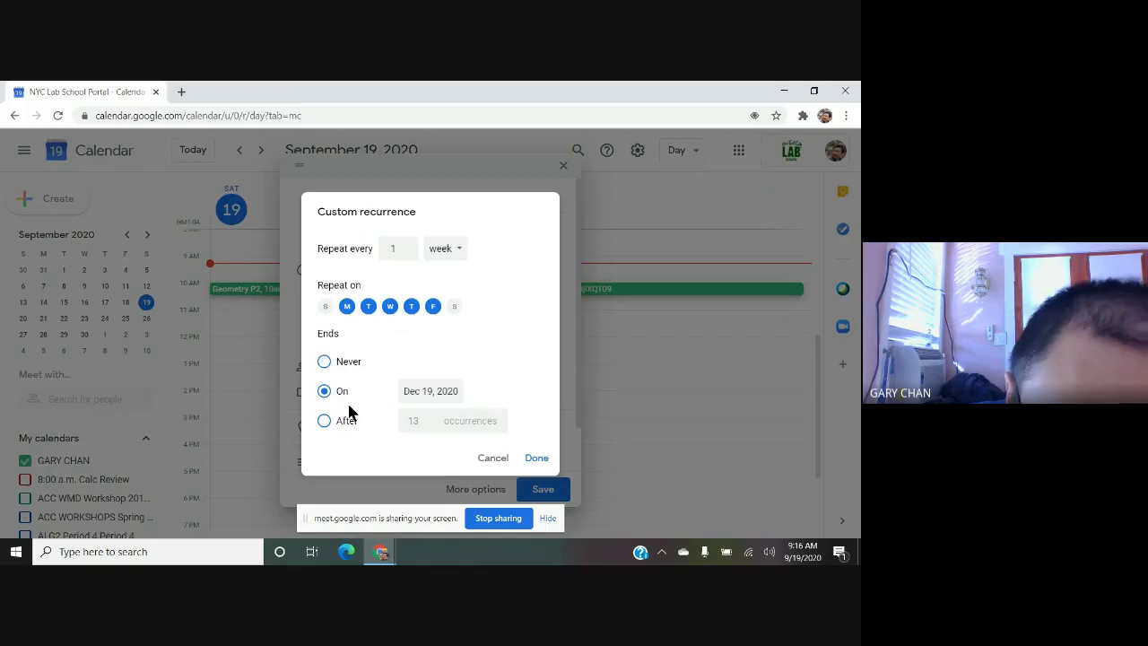
{"action": "left_click", "coordinate": [442, 390]}
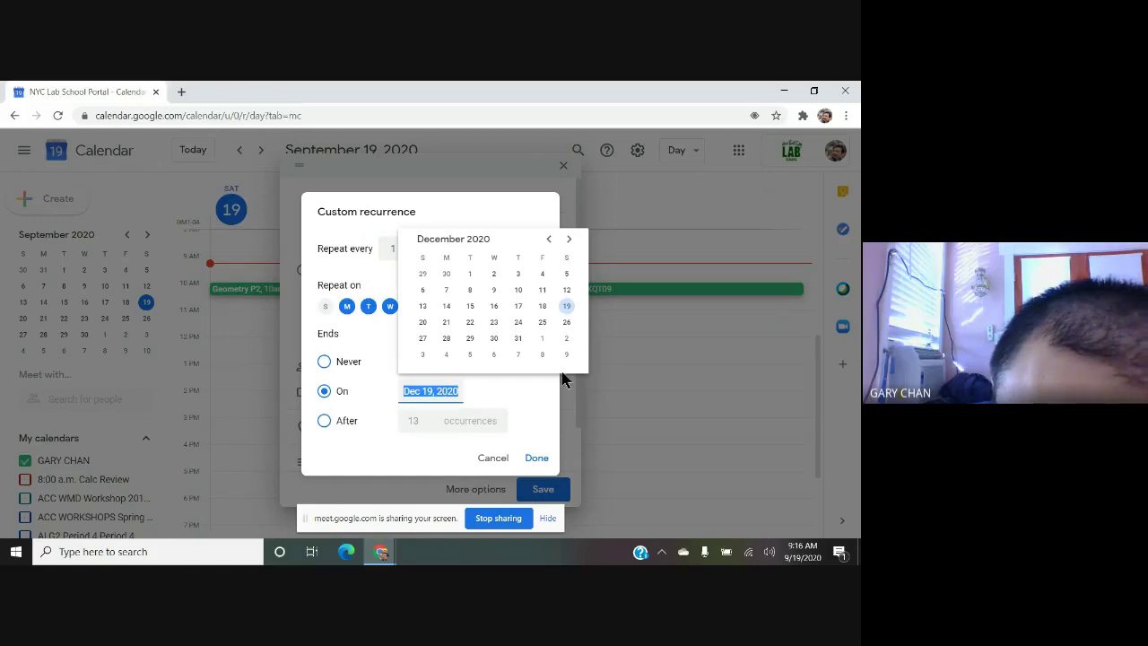
{"action": "left_click", "coordinate": [568, 238]}
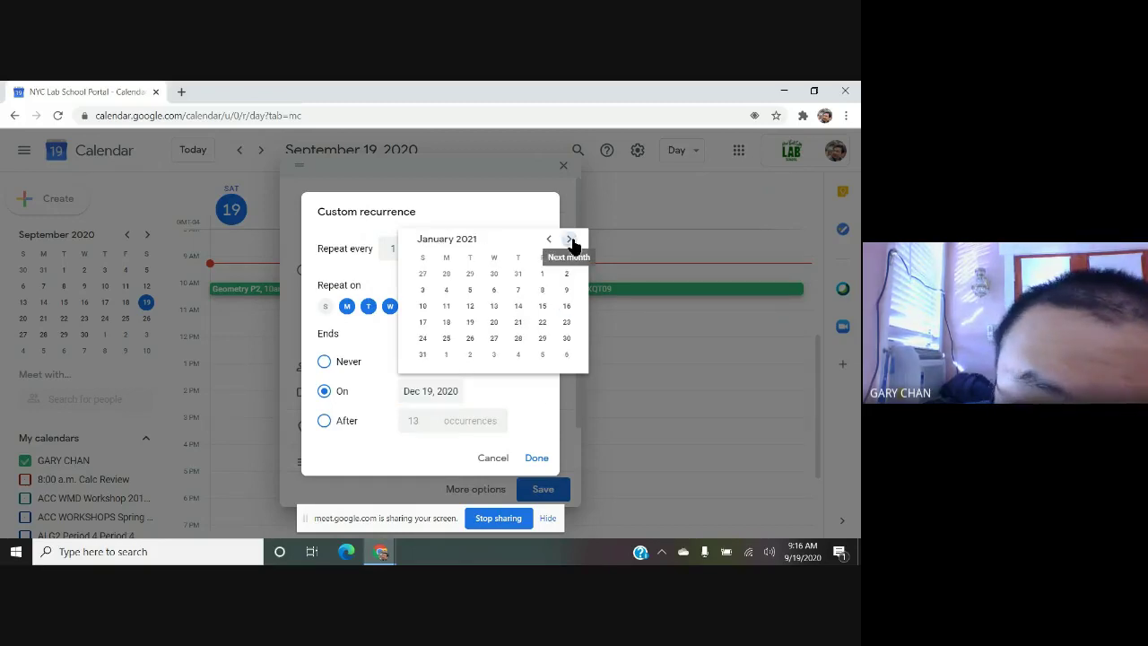
{"action": "left_click", "coordinate": [566, 306]}
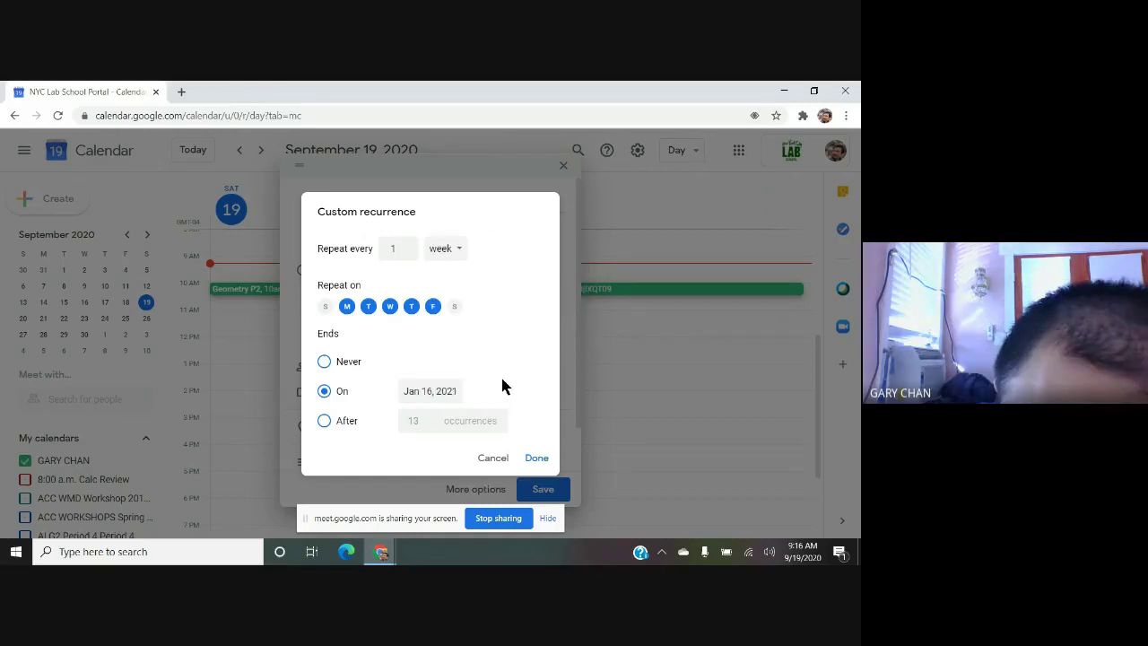
{"action": "left_click", "coordinate": [535, 458]}
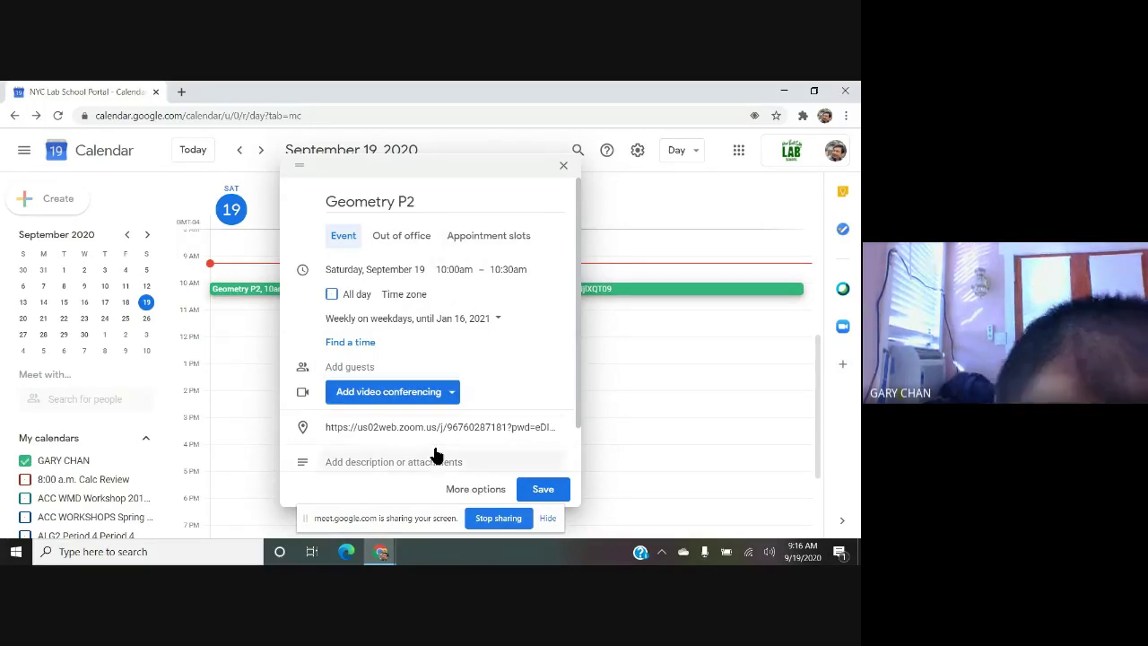
Step: Expand the event's calendar settings and assign the event to the Algebra 1 Period 4 calendar
{"action": "scroll", "coordinate": [473, 370], "scroll_direction": "down", "scroll_amount": 2}
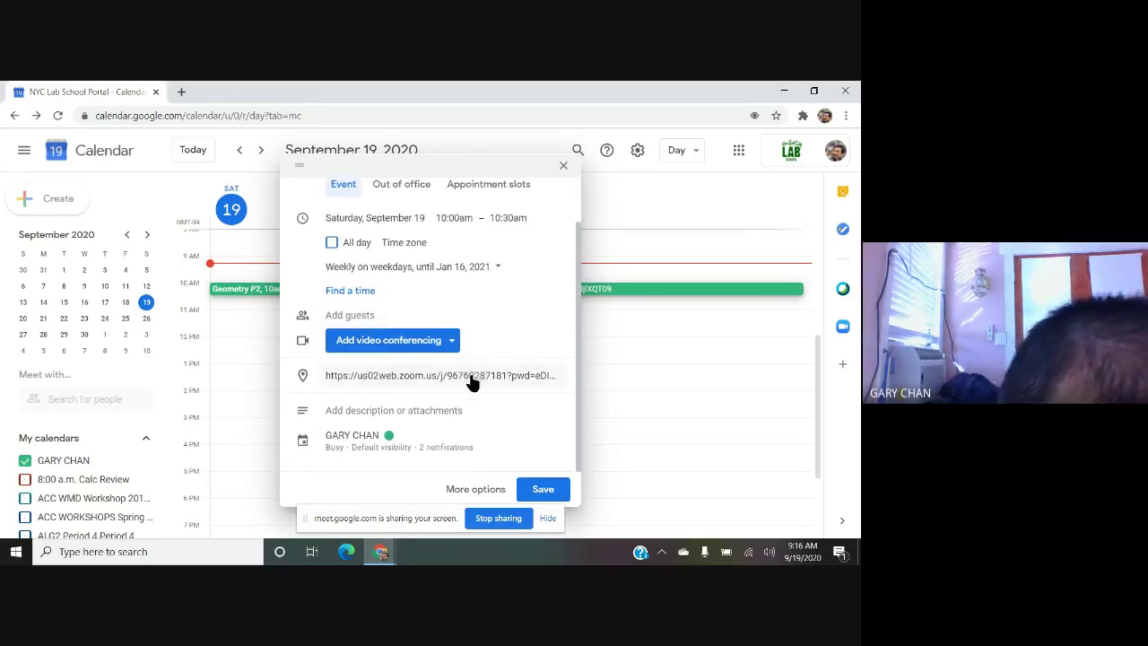
{"action": "left_click", "coordinate": [356, 451]}
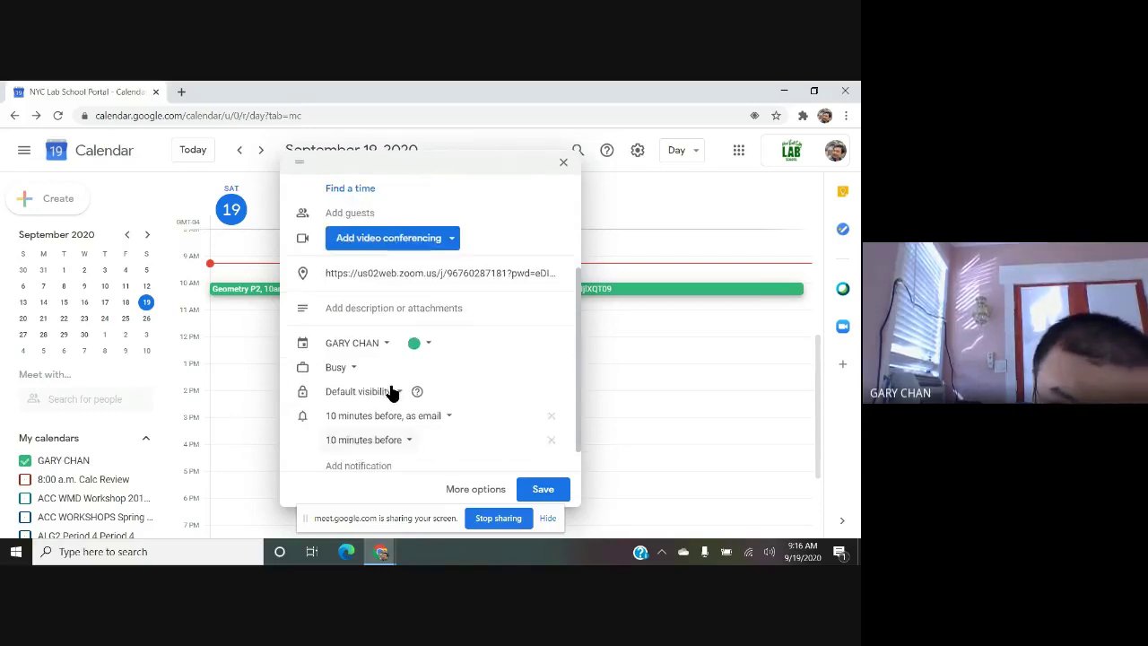
{"action": "scroll", "coordinate": [392, 390], "scroll_direction": "down", "scroll_amount": 1}
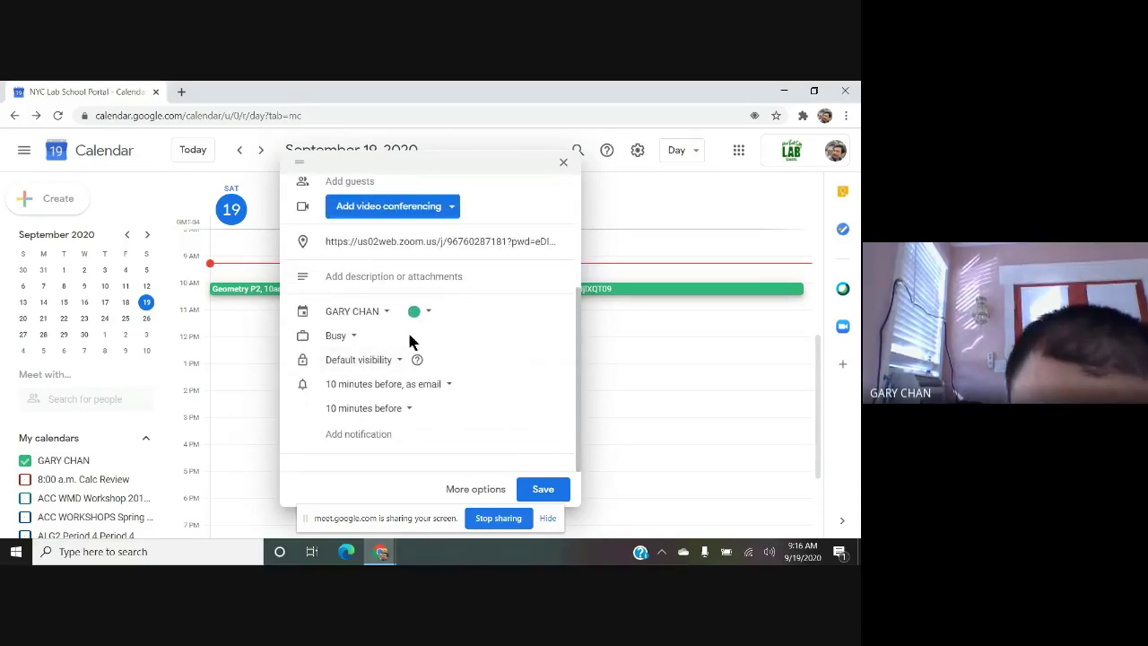
{"action": "left_click", "coordinate": [365, 311]}
{"action": "left_click", "coordinate": [366, 306]}
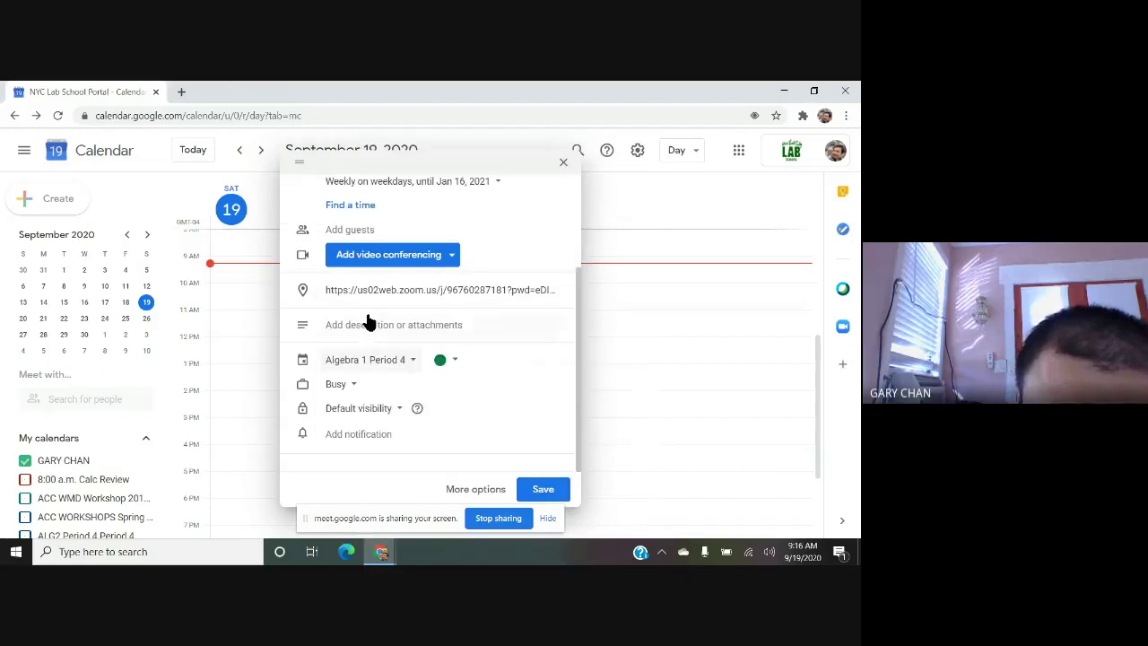
Step: Assign the Geometry P2 event to the account owner's personal calendar and save the event
{"action": "left_click", "coordinate": [378, 362]}
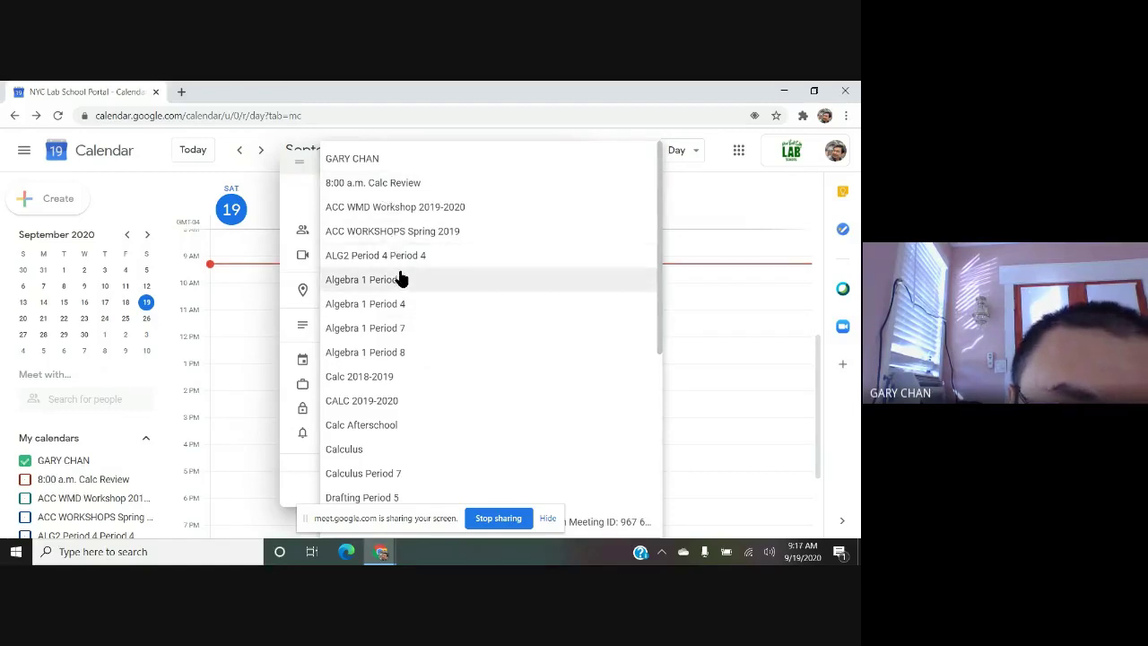
{"action": "scroll", "coordinate": [402, 296], "scroll_direction": "down", "scroll_amount": 4}
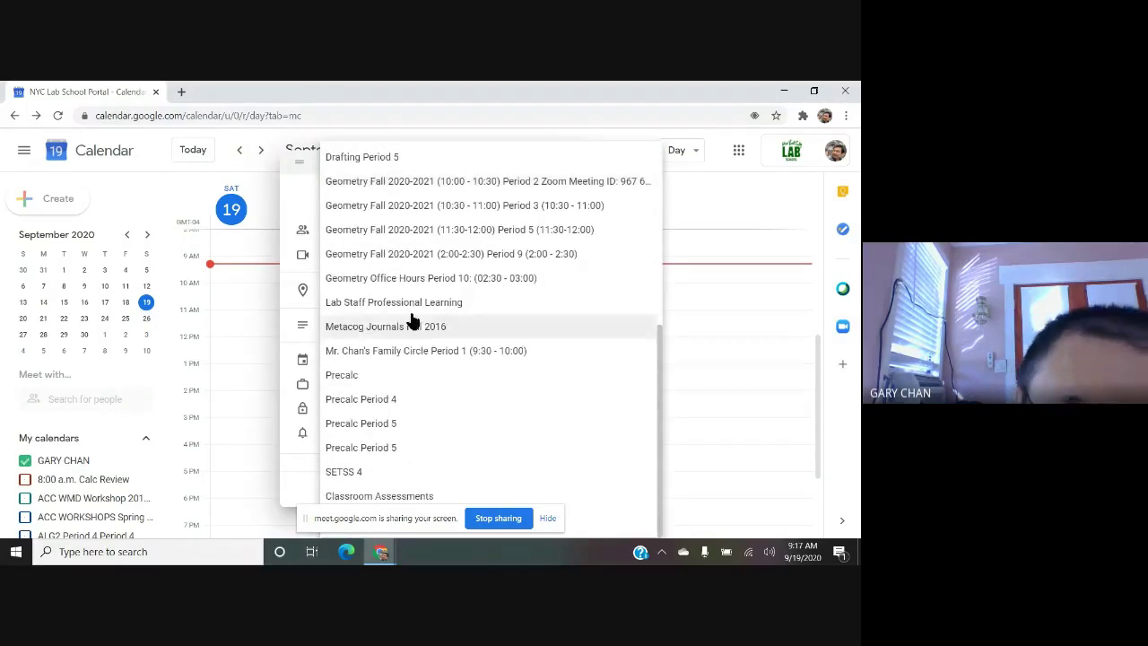
{"action": "scroll", "coordinate": [410, 318], "scroll_direction": "up", "scroll_amount": 2}
{"action": "scroll", "coordinate": [423, 404], "scroll_direction": "down", "scroll_amount": 2}
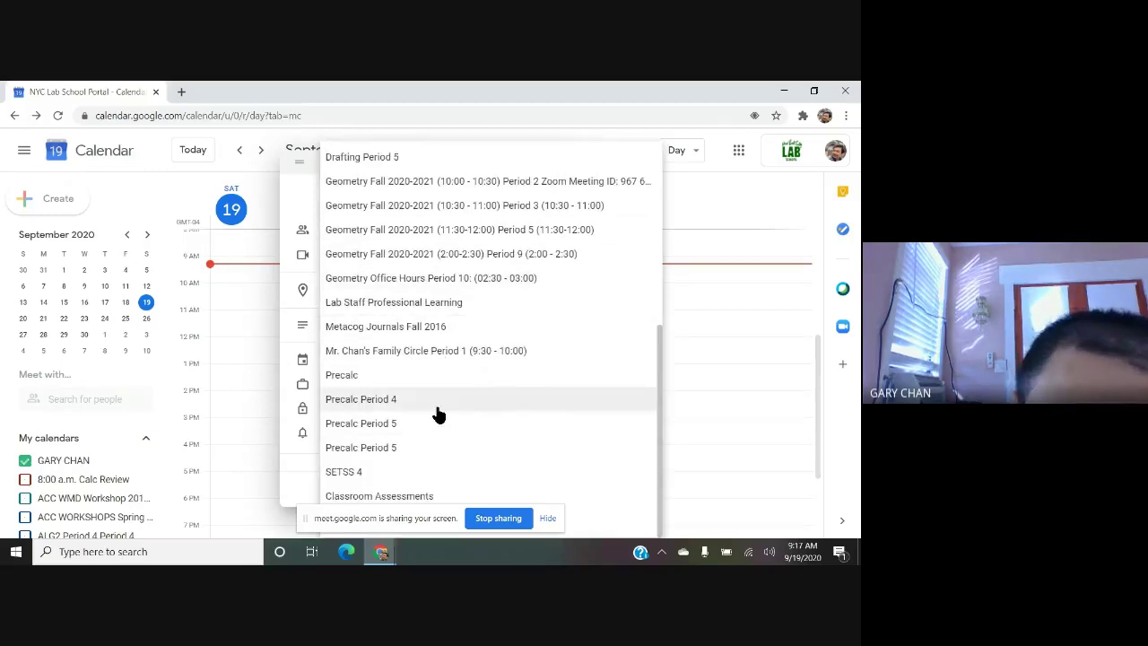
{"action": "scroll", "coordinate": [436, 422], "scroll_direction": "up", "scroll_amount": 2}
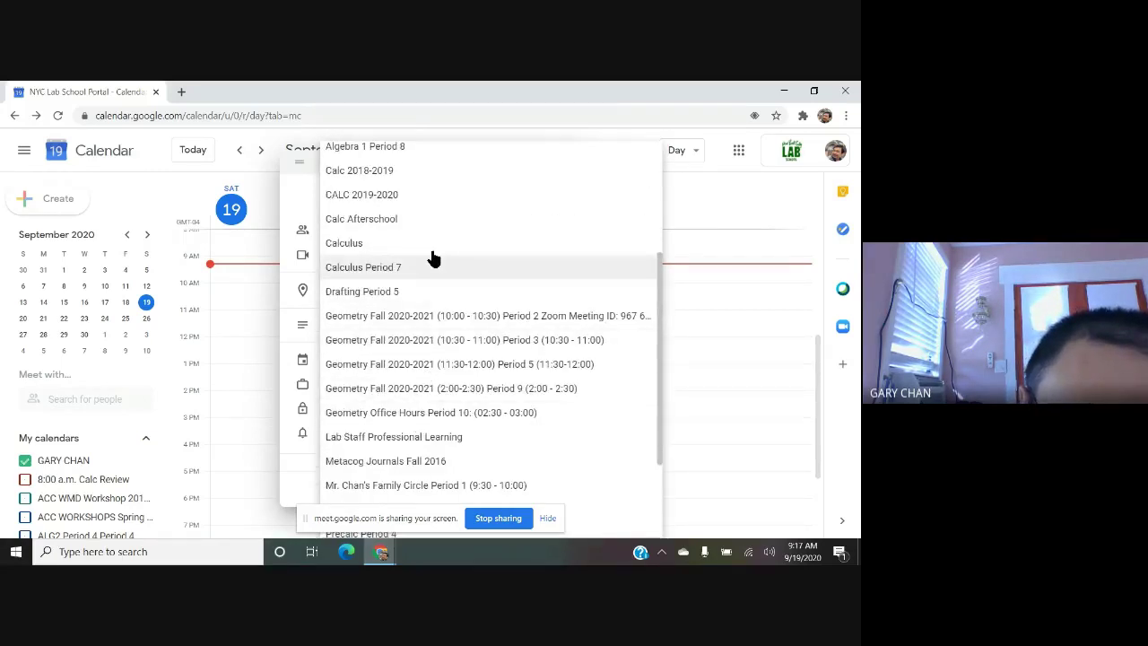
{"action": "scroll", "coordinate": [435, 395], "scroll_direction": "up", "scroll_amount": 3}
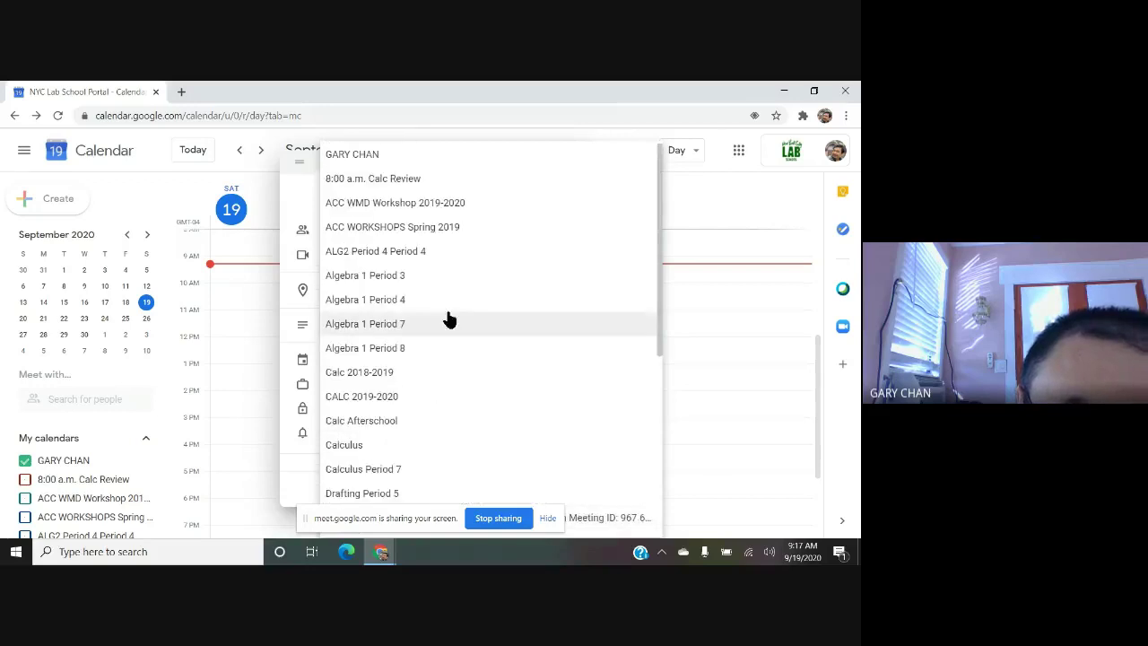
{"action": "scroll", "coordinate": [430, 389], "scroll_direction": "down", "scroll_amount": 3}
{"action": "scroll", "coordinate": [430, 389], "scroll_direction": "up", "scroll_amount": 3}
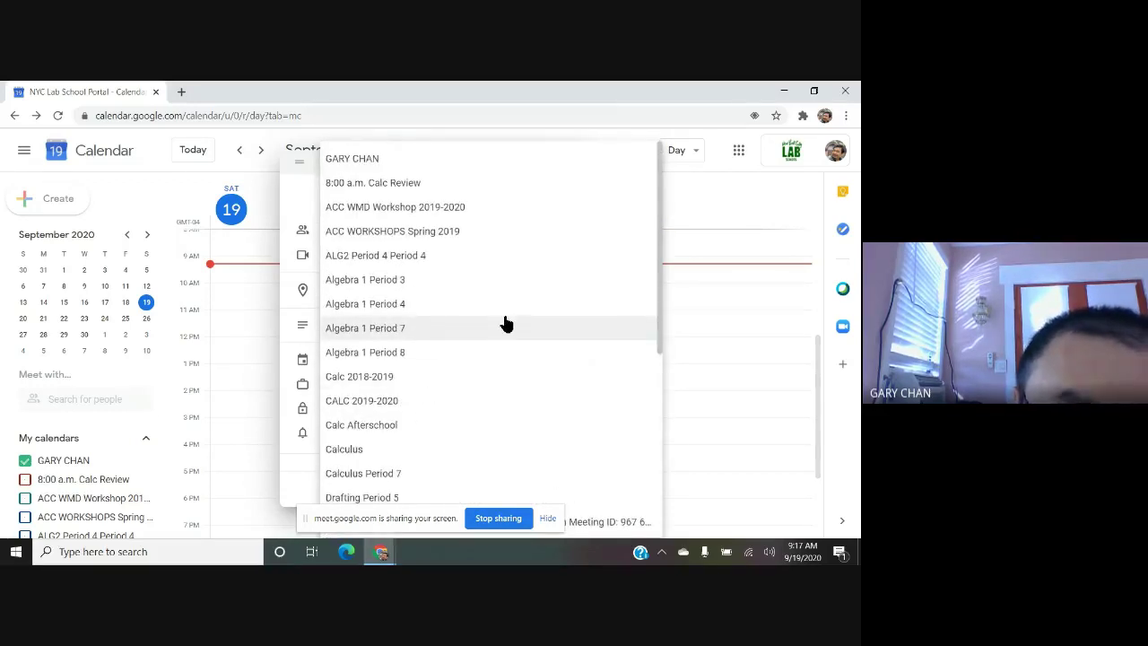
{"action": "left_click", "coordinate": [387, 166]}
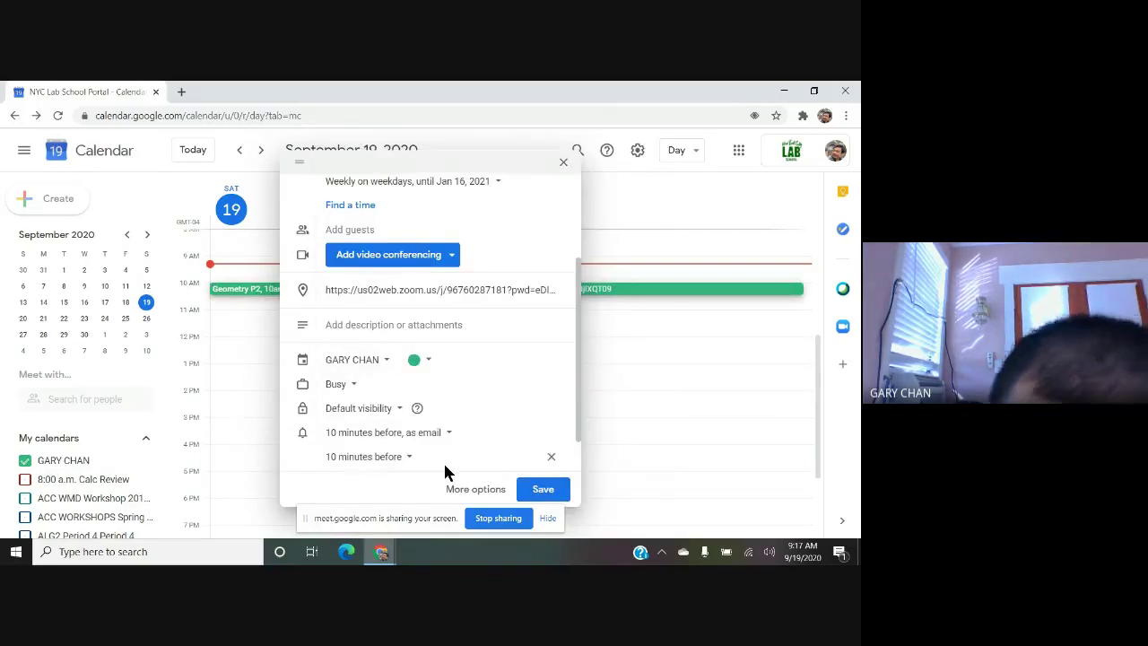
{"action": "left_click", "coordinate": [543, 490]}
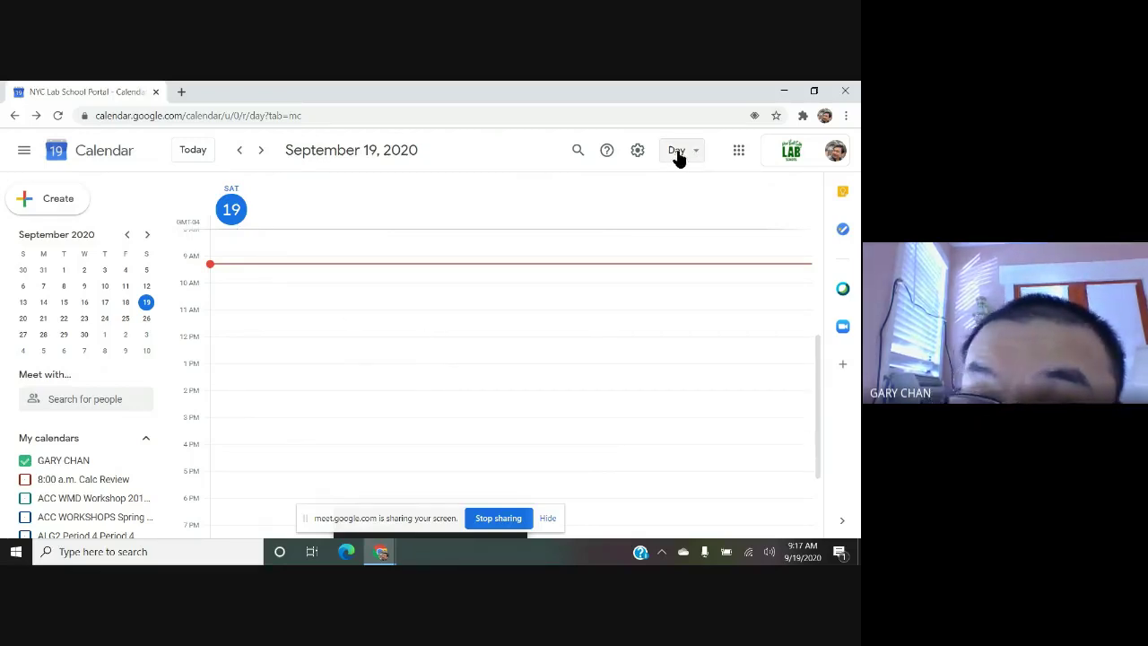
Step: Open the Geometry P2 event on Monday, September 21, and launch its Zoom meeting from the location link
{"action": "left_click", "coordinate": [262, 154]}
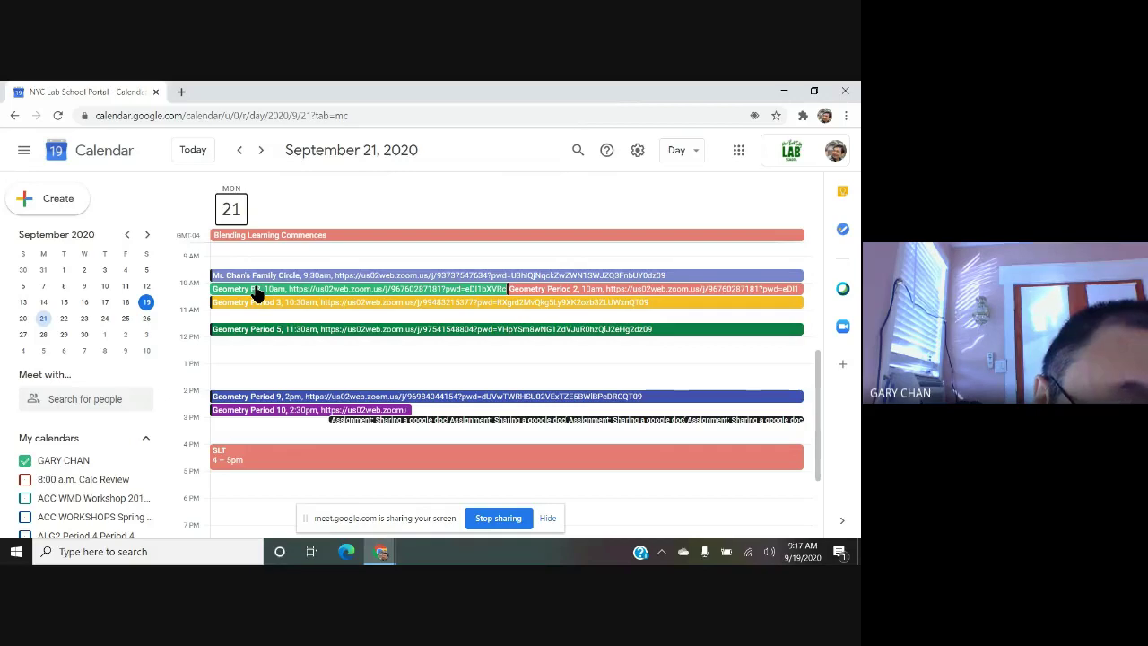
{"action": "left_click", "coordinate": [256, 290]}
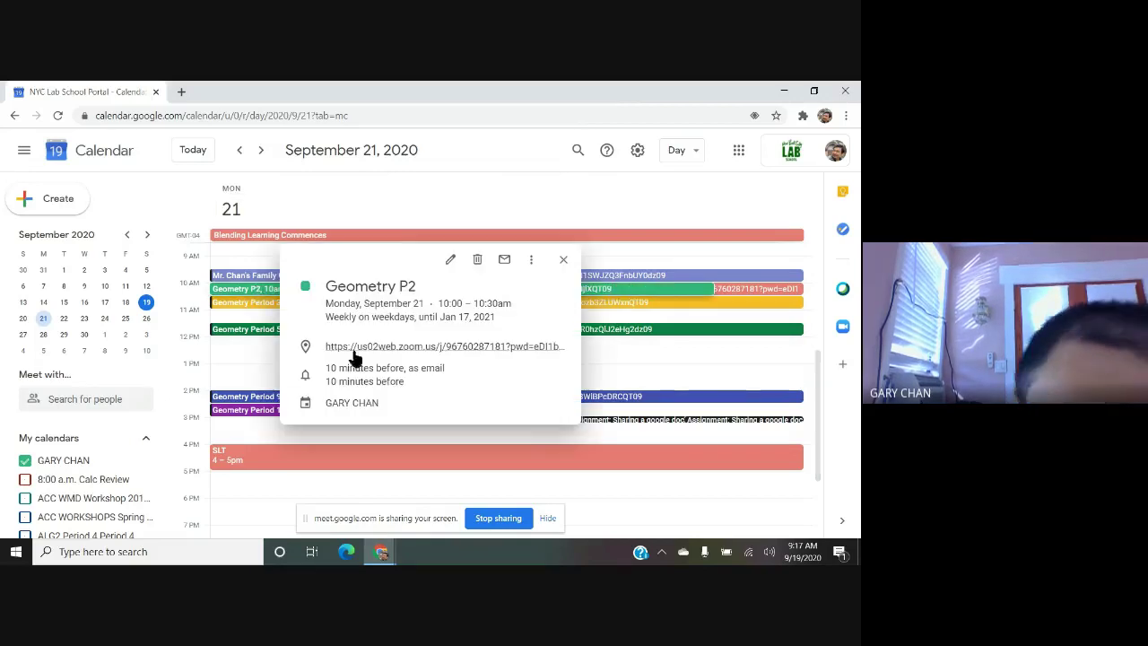
{"action": "left_click", "coordinate": [407, 355]}
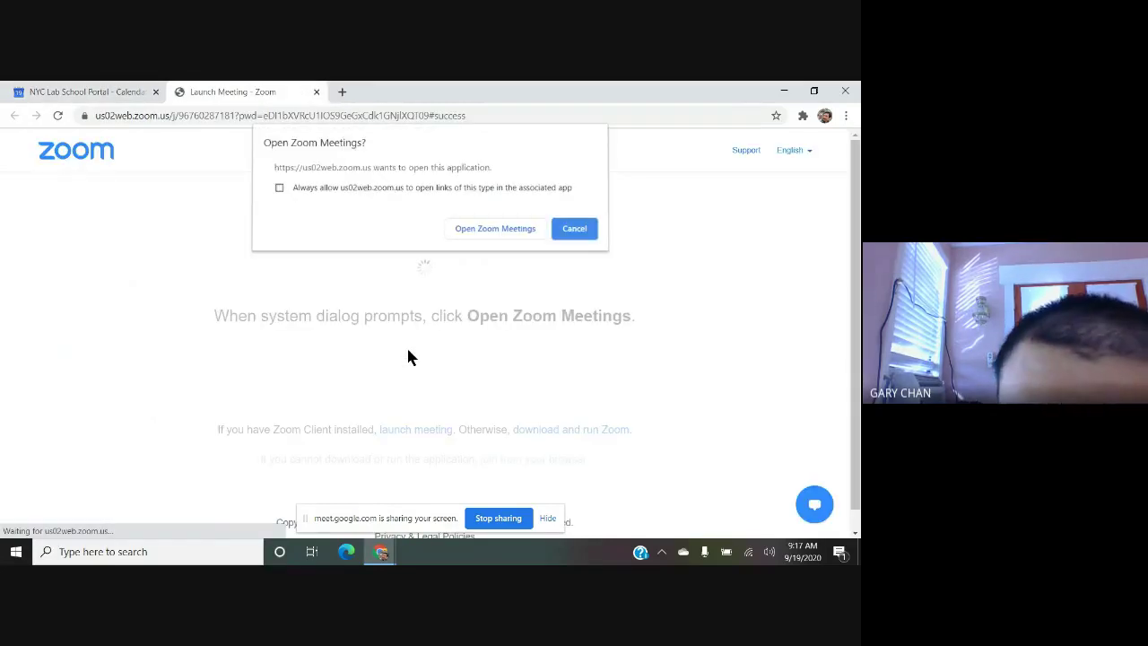
{"action": "left_click", "coordinate": [491, 231]}
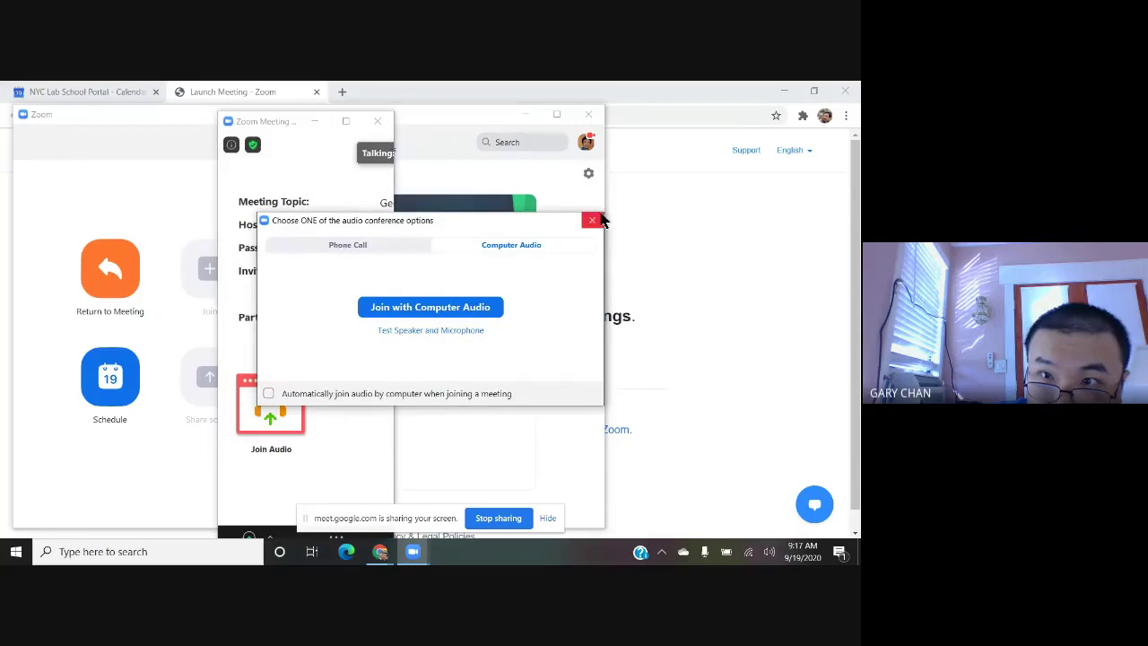
Step: Dismiss the audio options, end the Zoom meeting for all, and close Zoom and its launch page
{"action": "left_click", "coordinate": [592, 220]}
{"action": "left_click", "coordinate": [385, 132]}
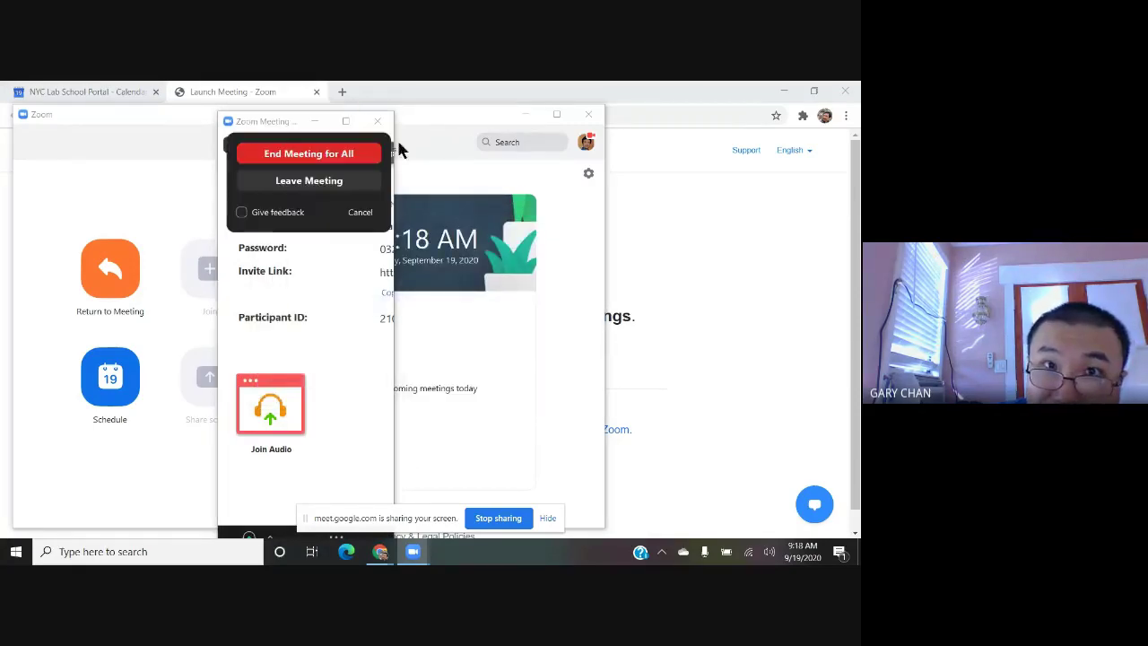
{"action": "left_click", "coordinate": [355, 159]}
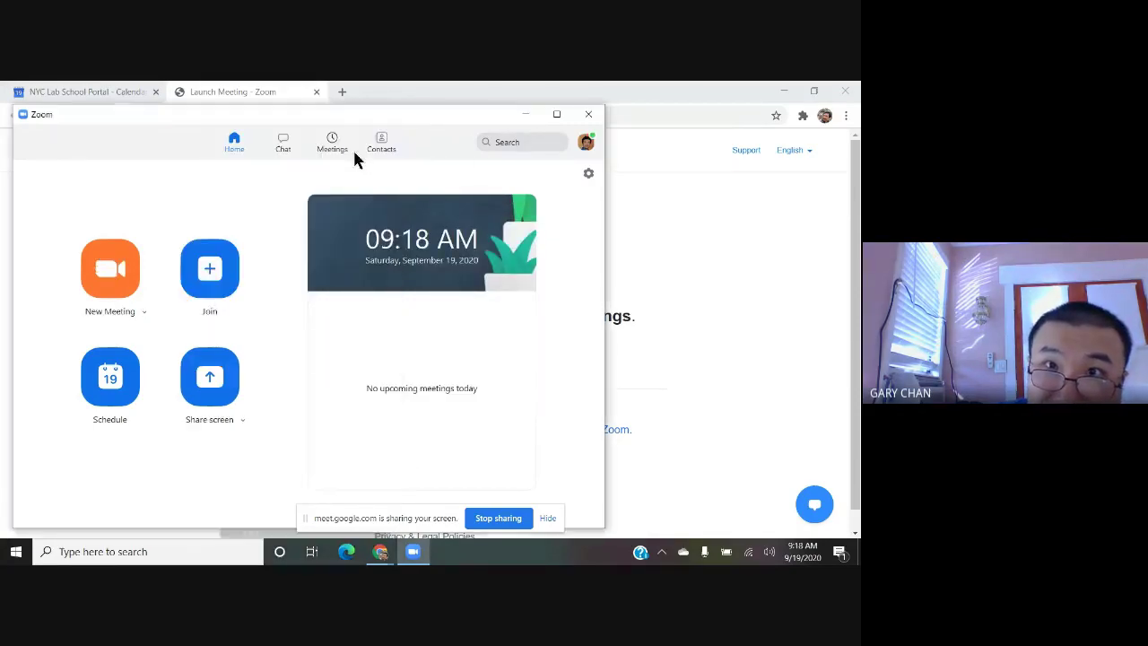
{"action": "left_click", "coordinate": [593, 115]}
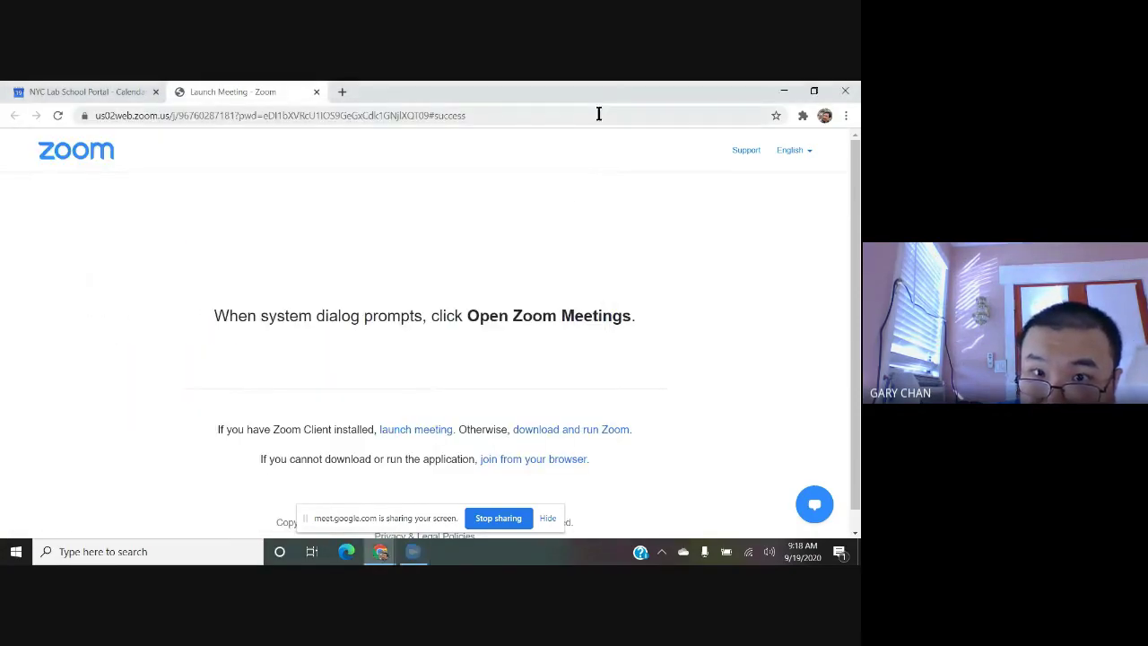
{"action": "left_click", "coordinate": [317, 94]}
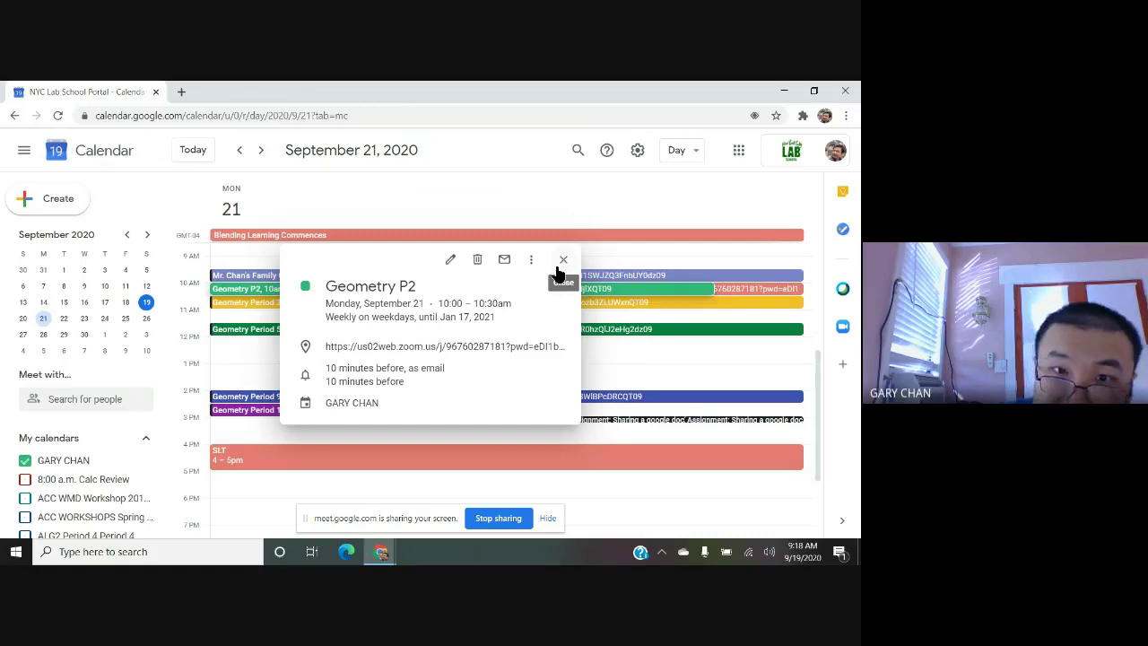
Step: Switch to the Google Meet window and open the meeting's additional options
{"action": "key", "text": "alt+Tab"}
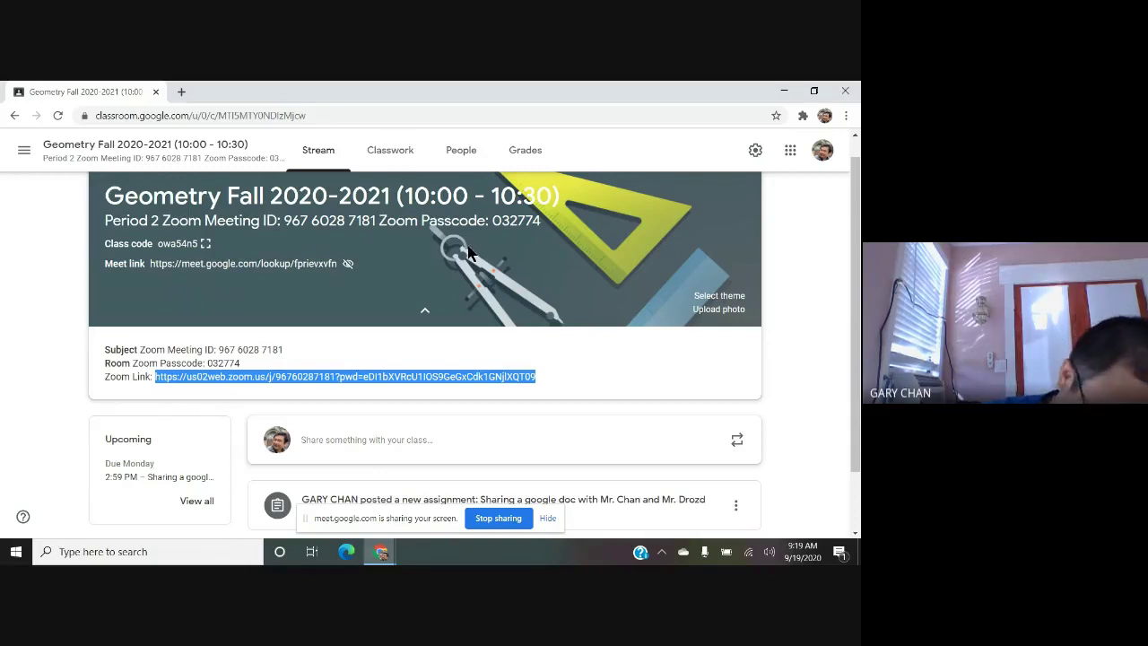
{"action": "key", "text": "alt+Tab"}
{"action": "key", "text": "alt+Tab"}
{"action": "key", "text": "alt+Tab"}
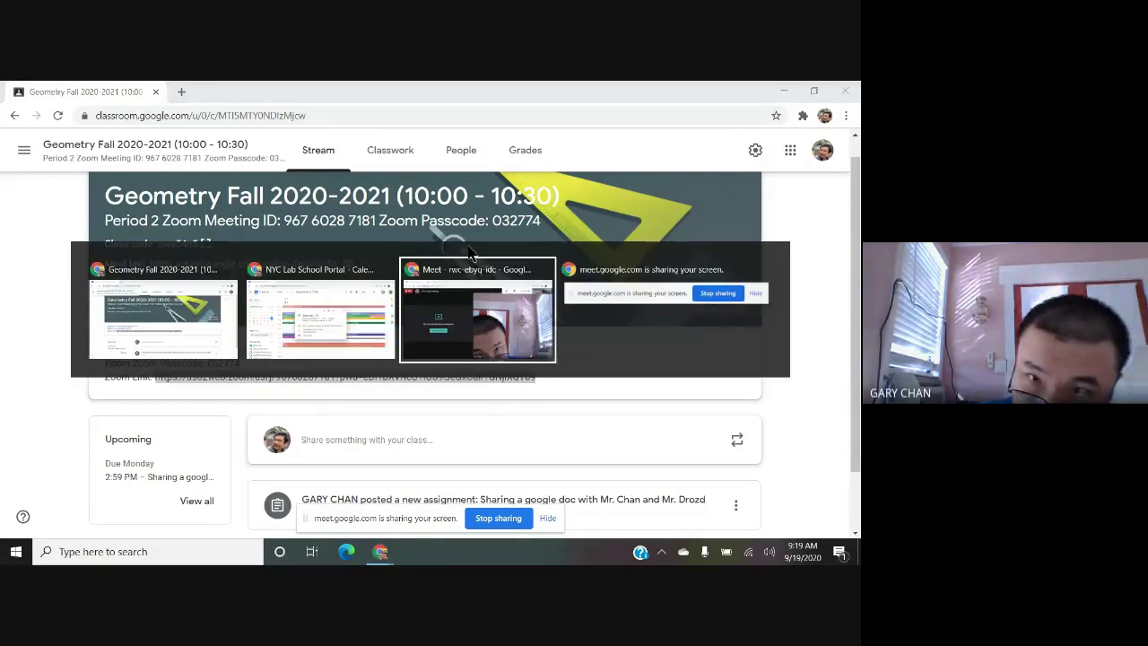
{"action": "key", "text": "alt+Tab"}
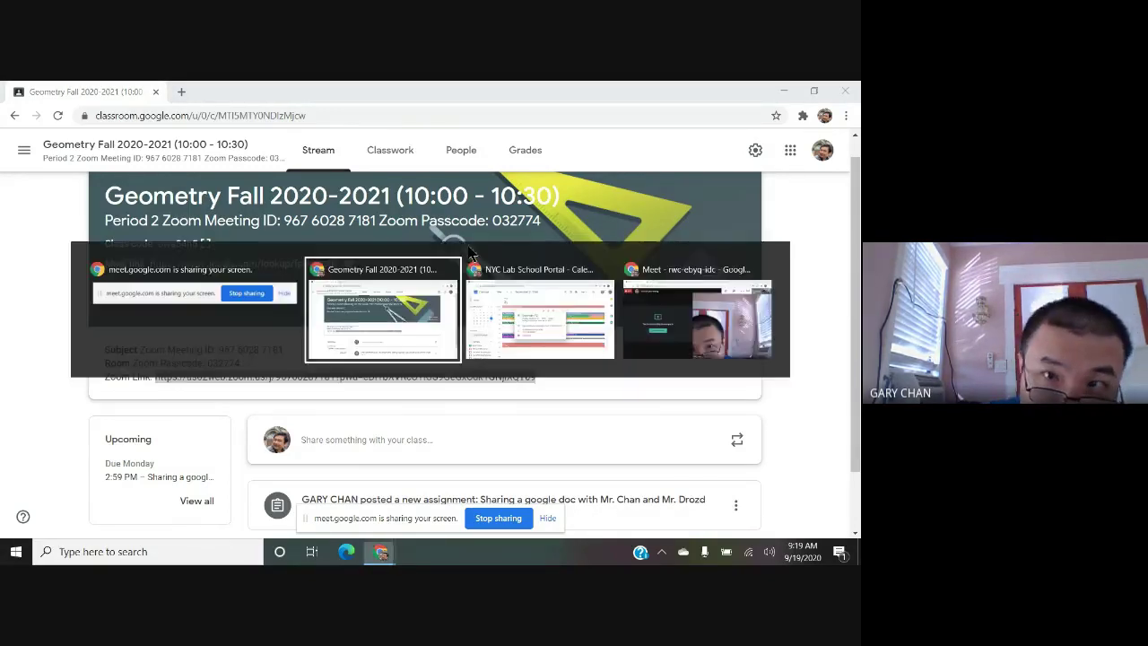
{"action": "key", "text": "alt+Tab"}
{"action": "key", "text": "alt+Tab"}
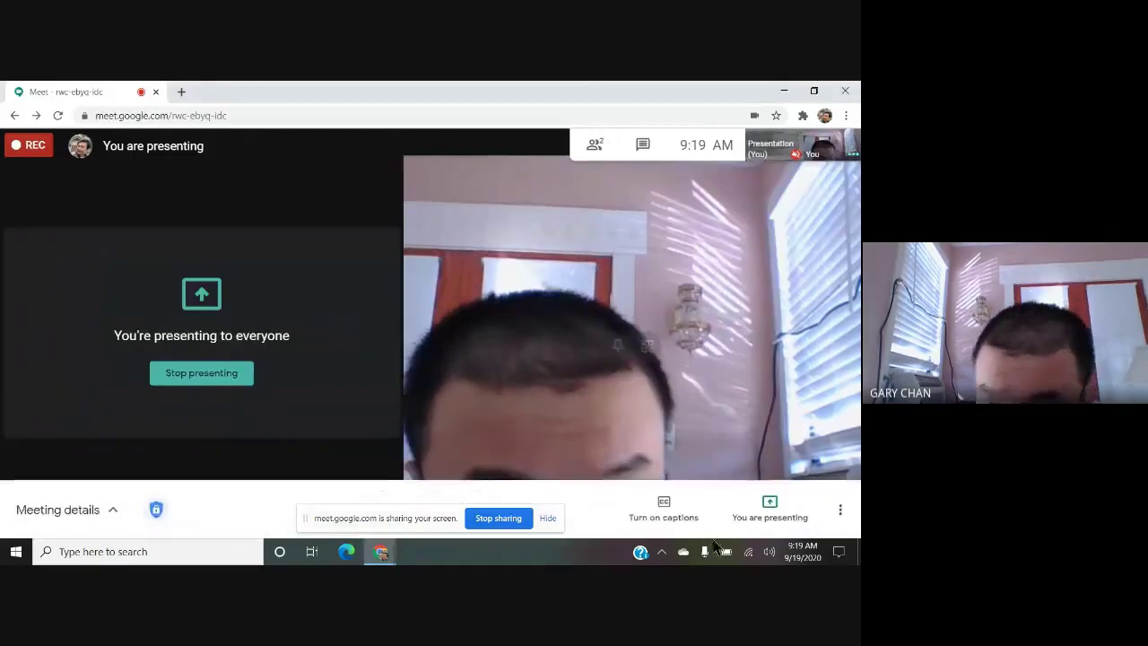
{"action": "left_click", "coordinate": [840, 507]}
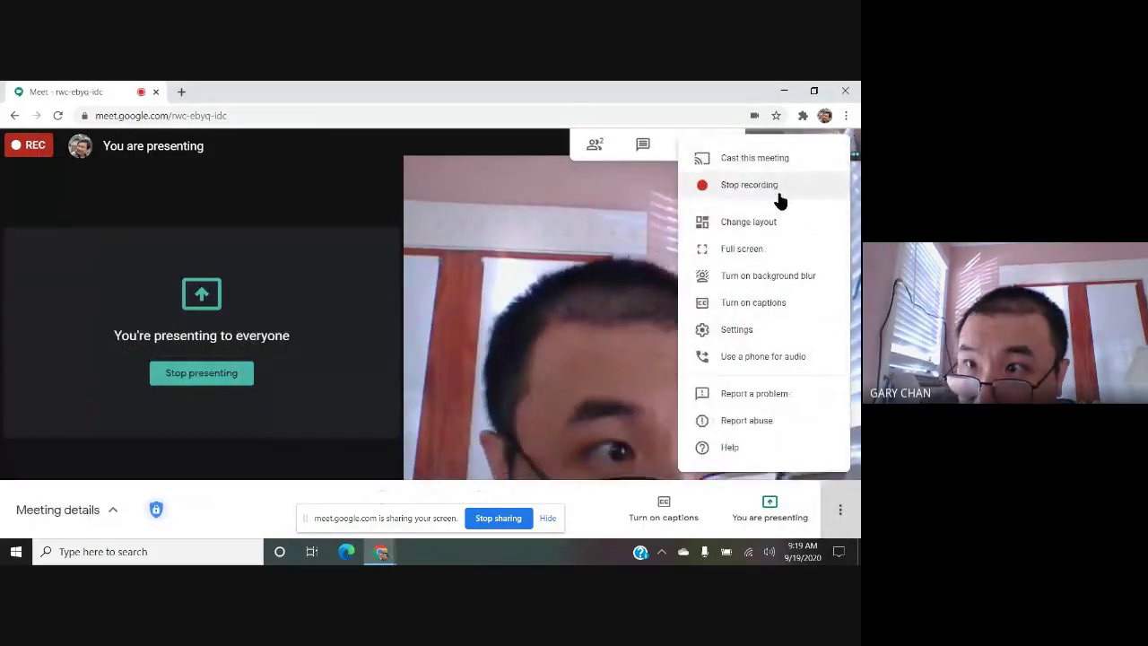